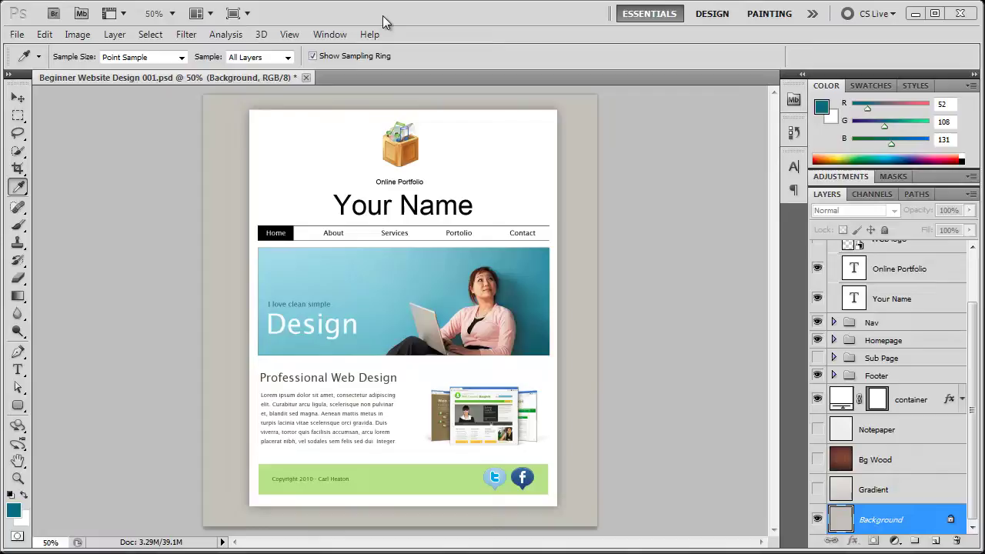
# - Change the Online Portfolio tagline's font to Lucida Bright, then switch to the stylesheet in Chrome
pyautogui.click(19, 372)
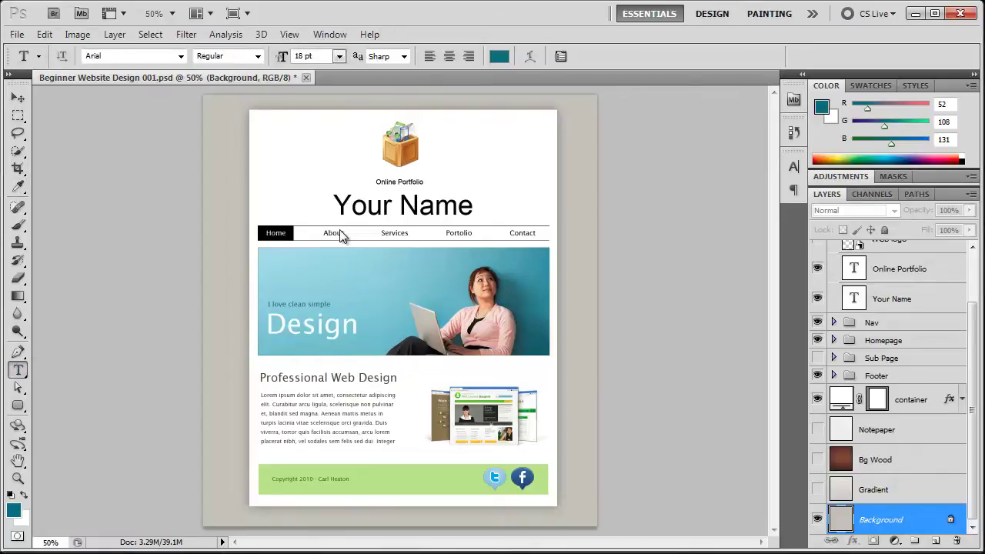
pyautogui.click(407, 182)
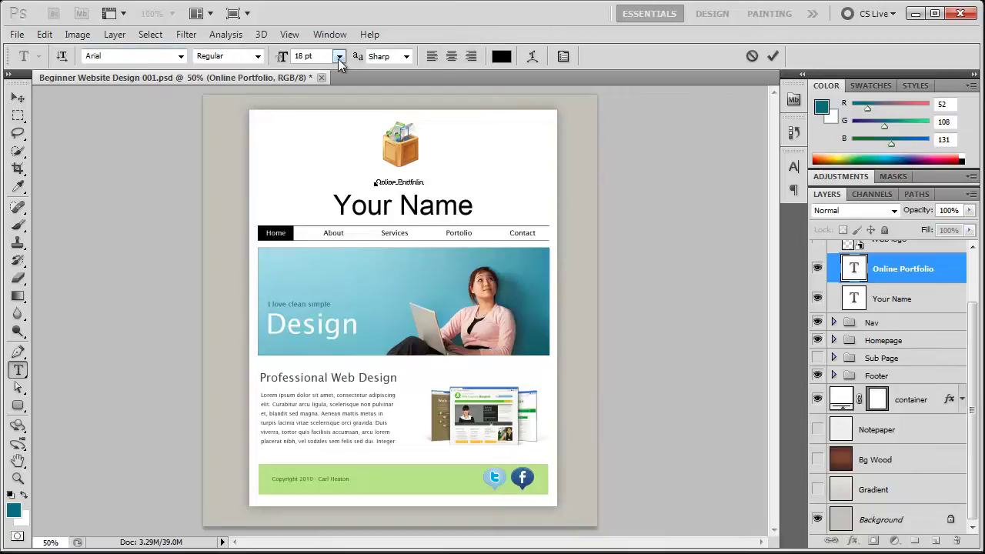
pyautogui.click(140, 56)
pyautogui.write('Lucida Bright')
pyautogui.hotkey('alt', 'Tab')
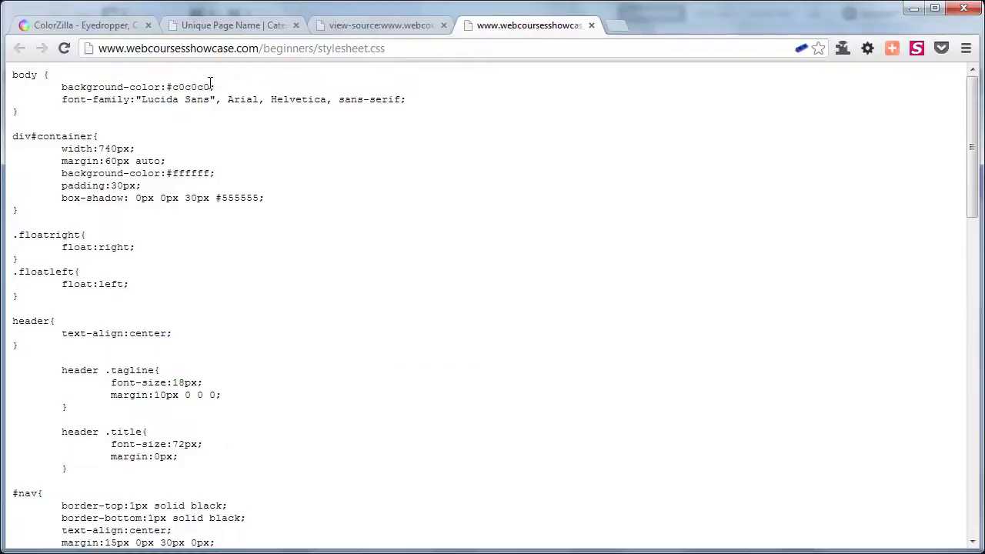
# - Check the 'Lucida Sans', Arial font stack, then view the tagline on the home page and in its HTML source
pyautogui.doubleClick(190, 101)
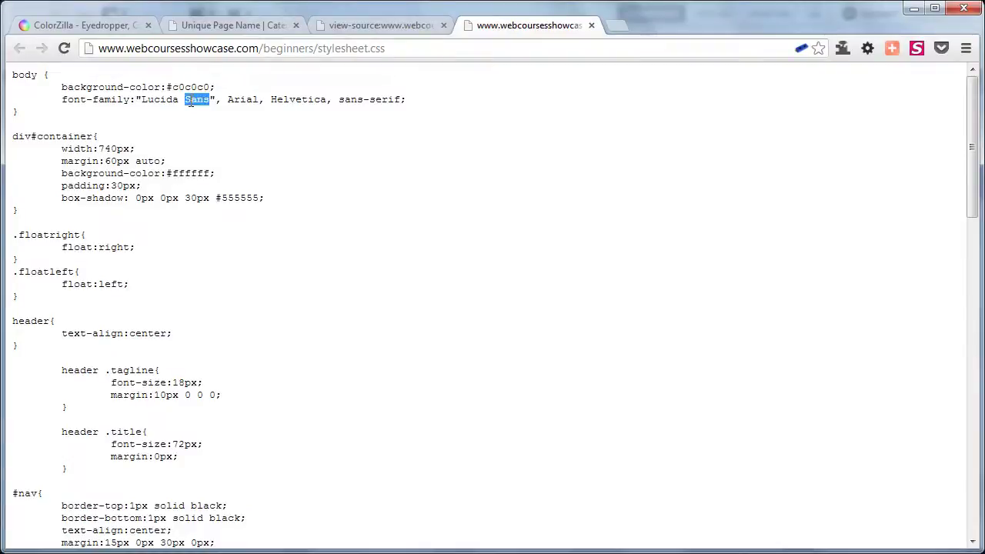
pyautogui.doubleClick(246, 101)
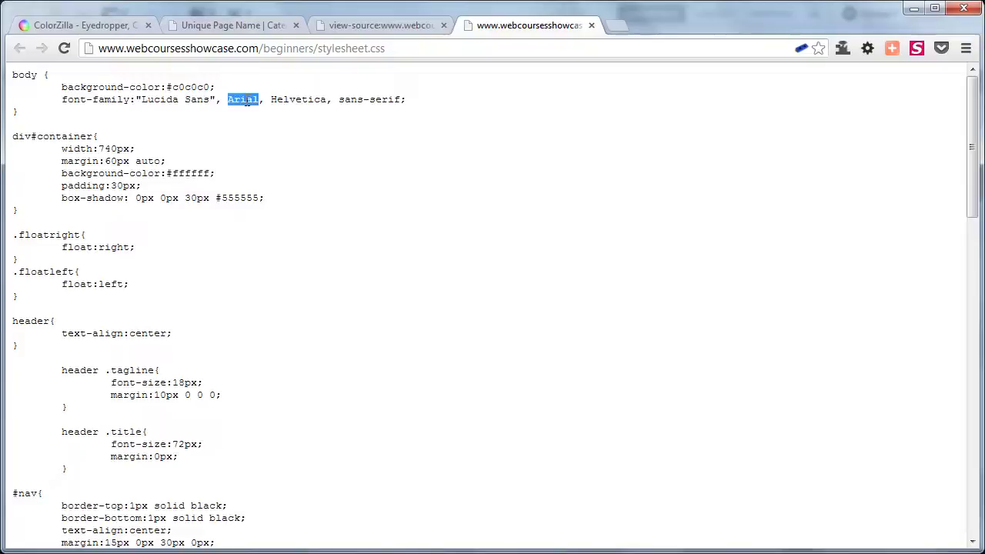
pyautogui.click(211, 24)
pyautogui.moveTo(412, 242); pyautogui.dragTo(598, 248)
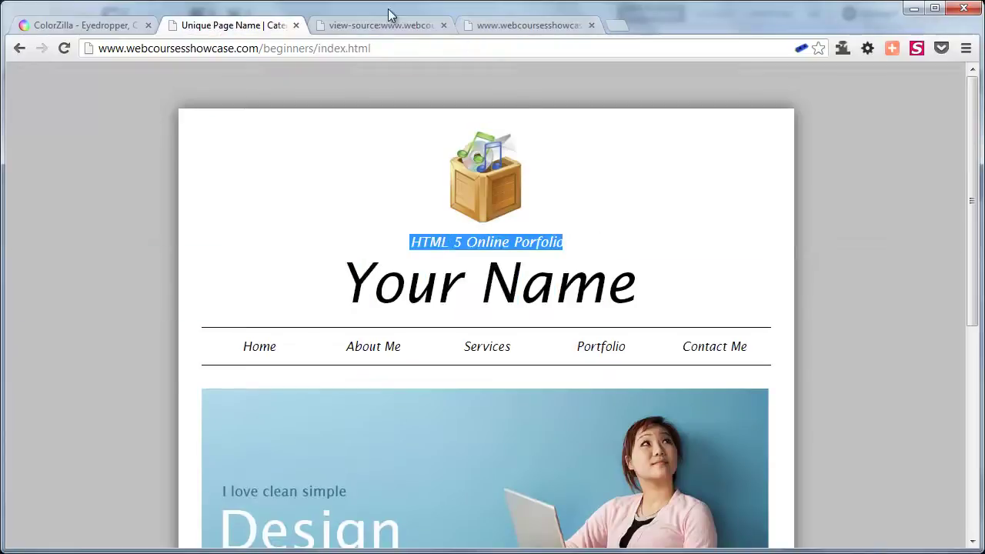
pyautogui.rightClick(121, 183)
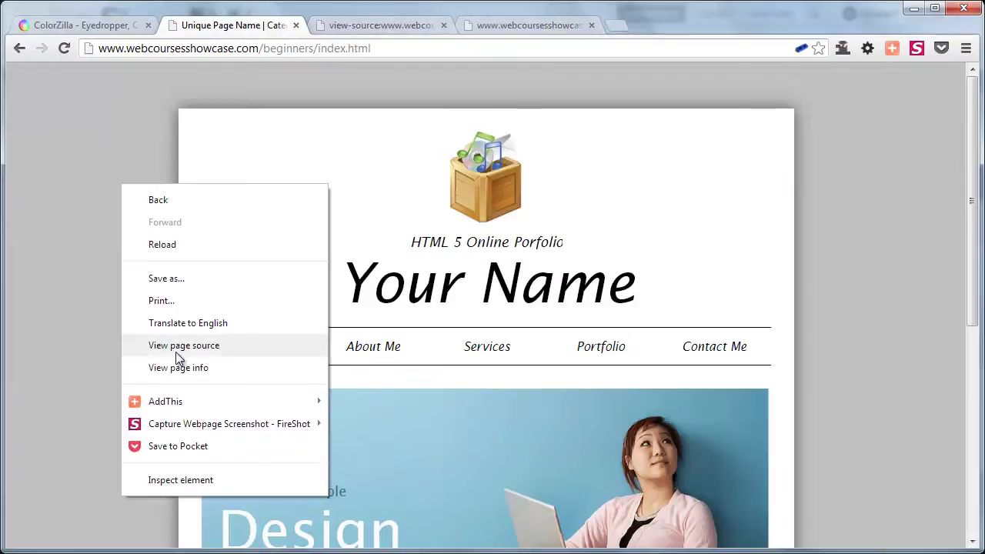
pyautogui.click(374, 28)
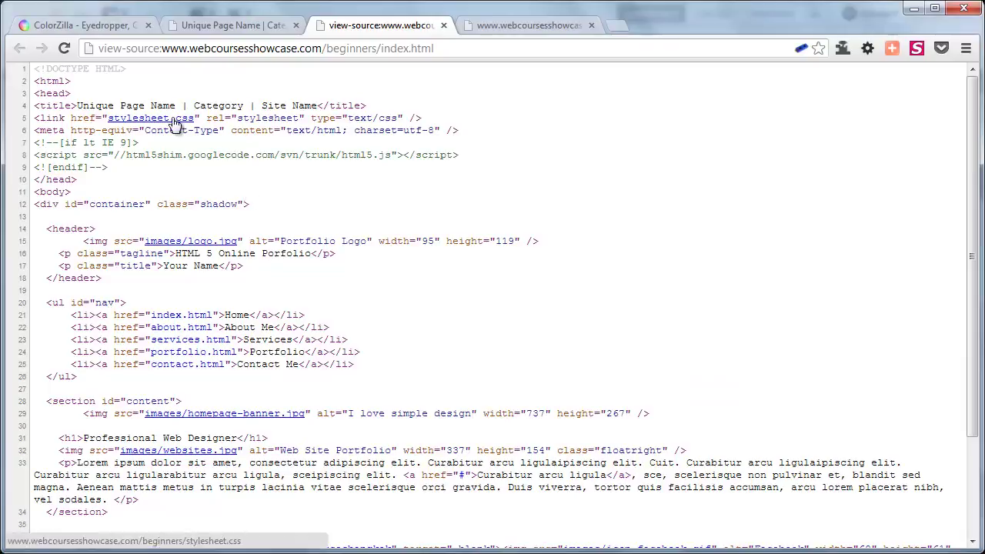
# - Back in stylesheet.css, highlight the tagline's font-size:18px line
pyautogui.click(510, 25)
pyautogui.click(396, 228)
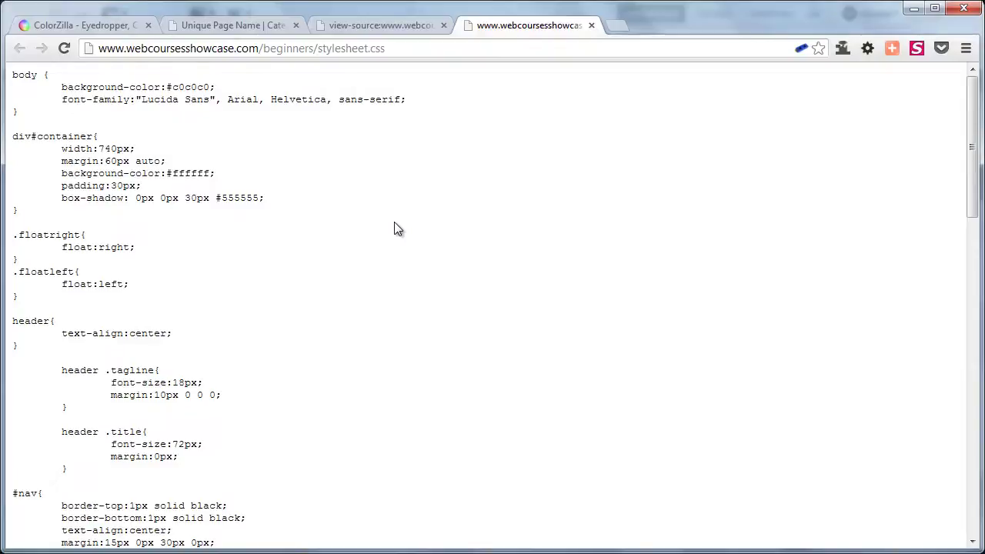
pyautogui.tripleClick(128, 383)
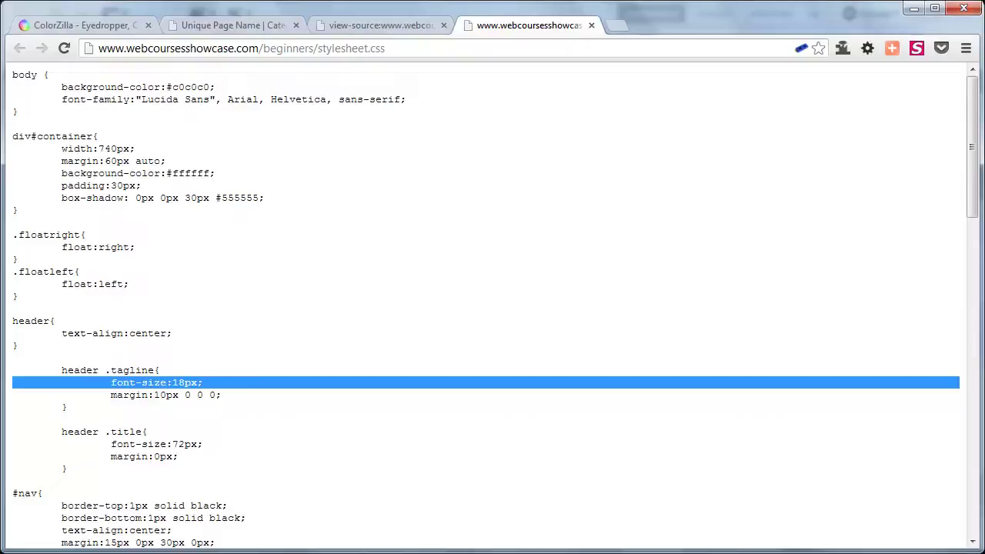
# - Confirm the tagline is 18 pt in Photoshop and start editing the Your Name title
pyautogui.hotkey('alt', 'Tab')
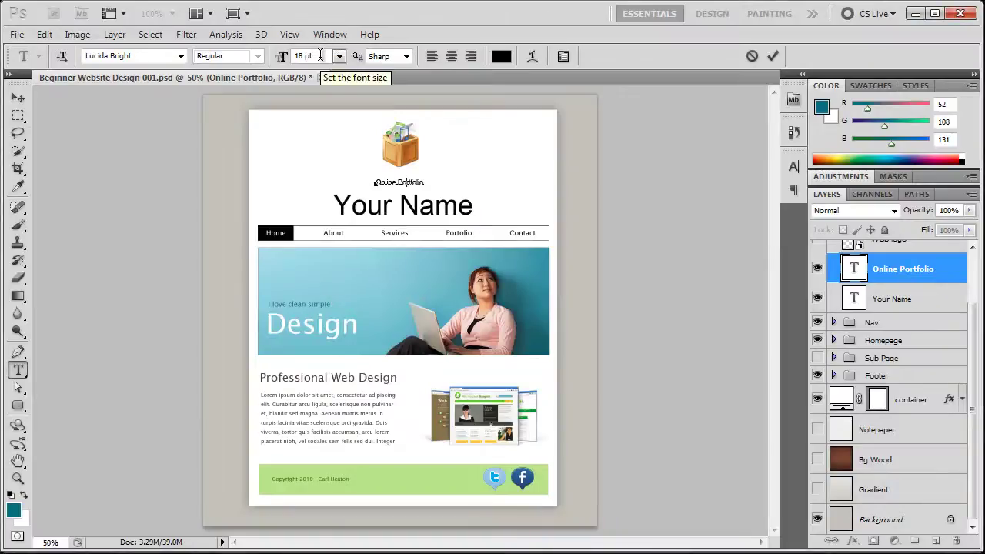
pyautogui.click(388, 203)
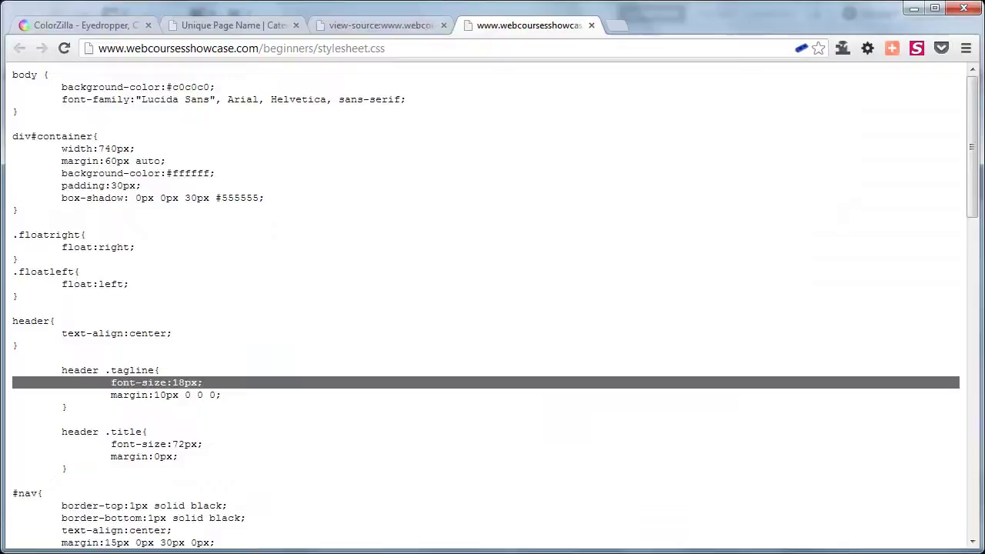
# - Highlight header .title's font-size:72px line, then return to the Photoshop mockup
pyautogui.click(418, 261)
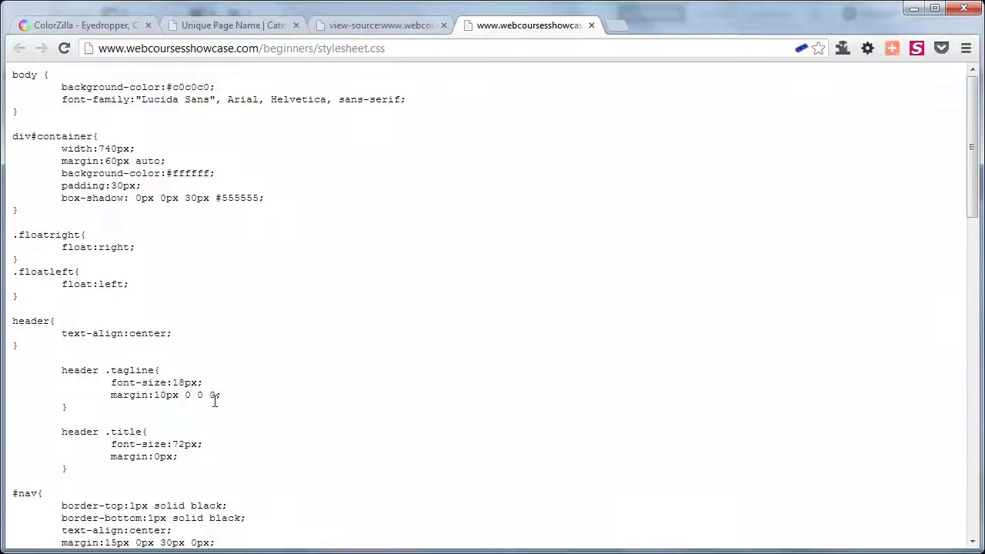
pyautogui.tripleClick(158, 444)
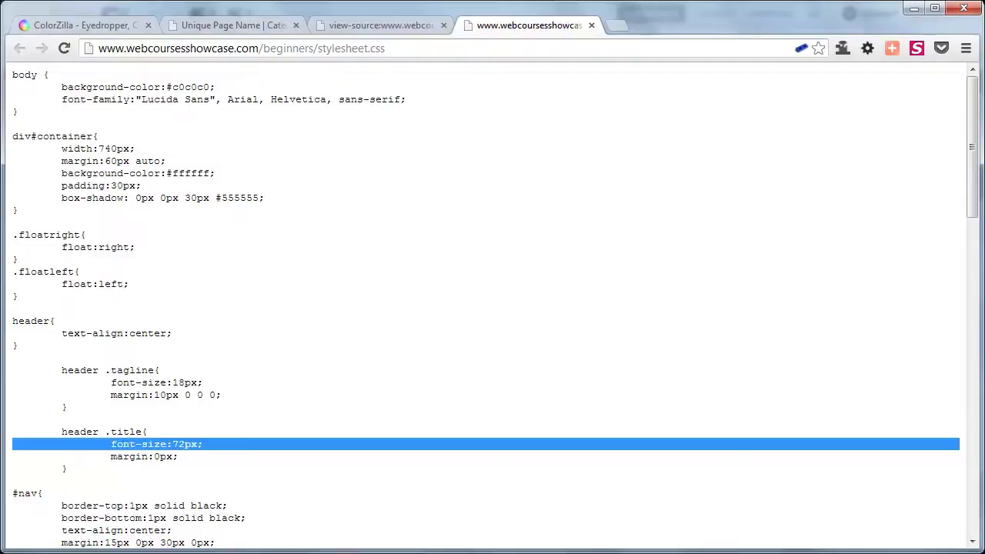
pyautogui.hotkey('alt', 'Tab')
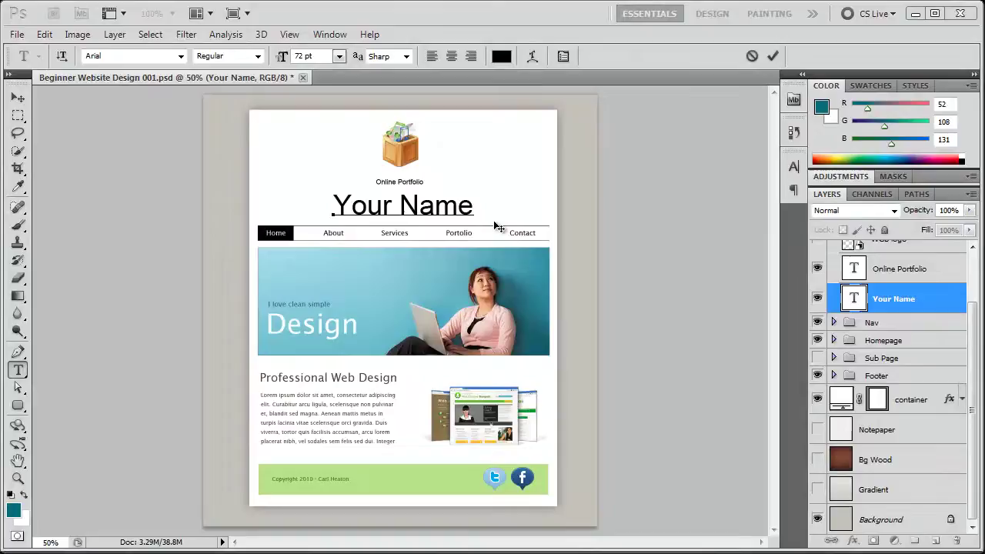
# - Commit the title edit, eyedrop the grey page background and read its hex c0c0c0 in the foreground picker
pyautogui.hotkey('ctrl', 'Return')
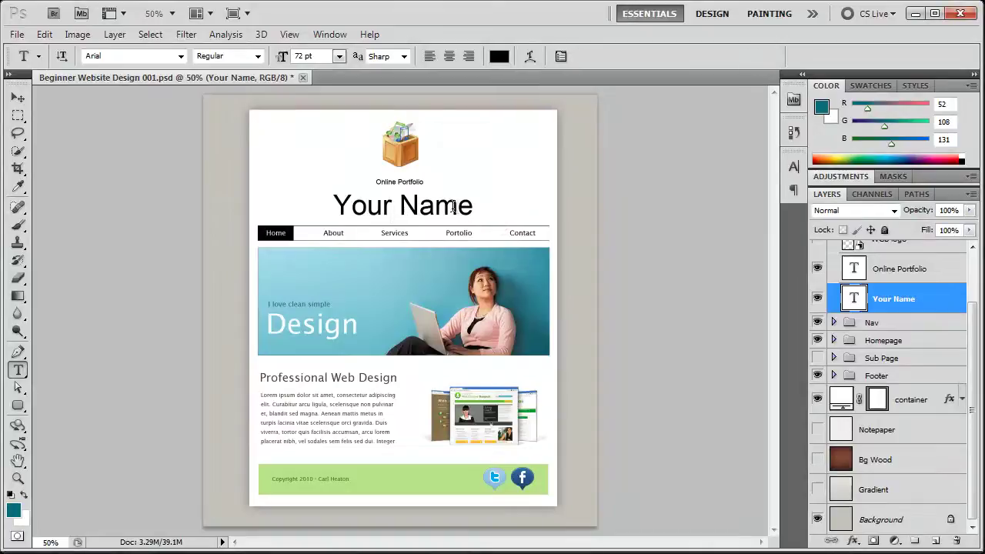
pyautogui.press('i')
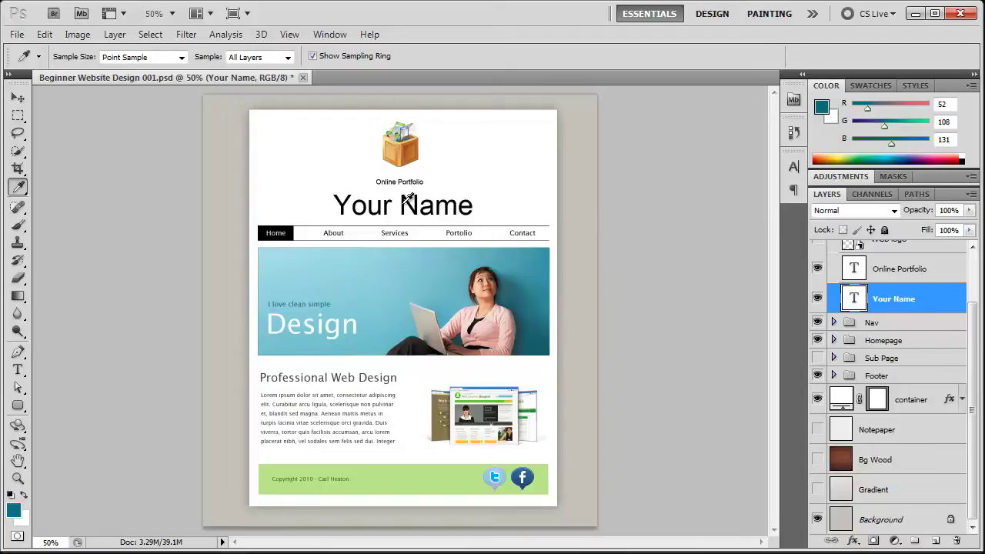
pyautogui.click(230, 136)
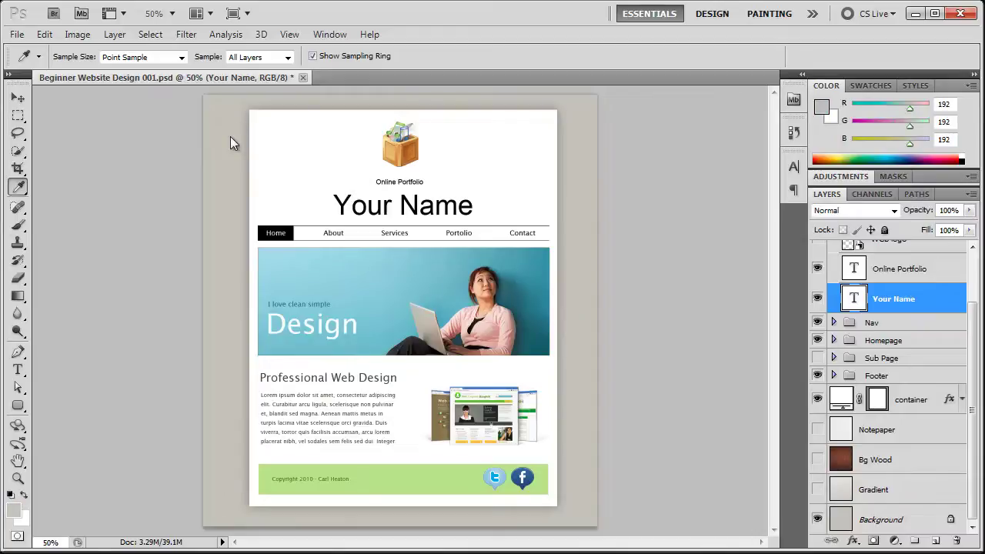
pyautogui.click(16, 514)
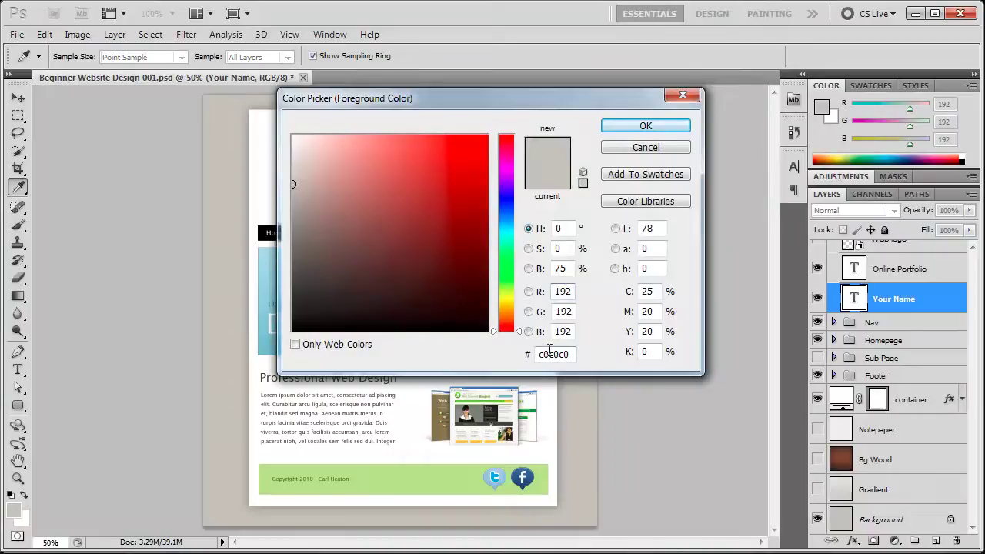
pyautogui.doubleClick(552, 353)
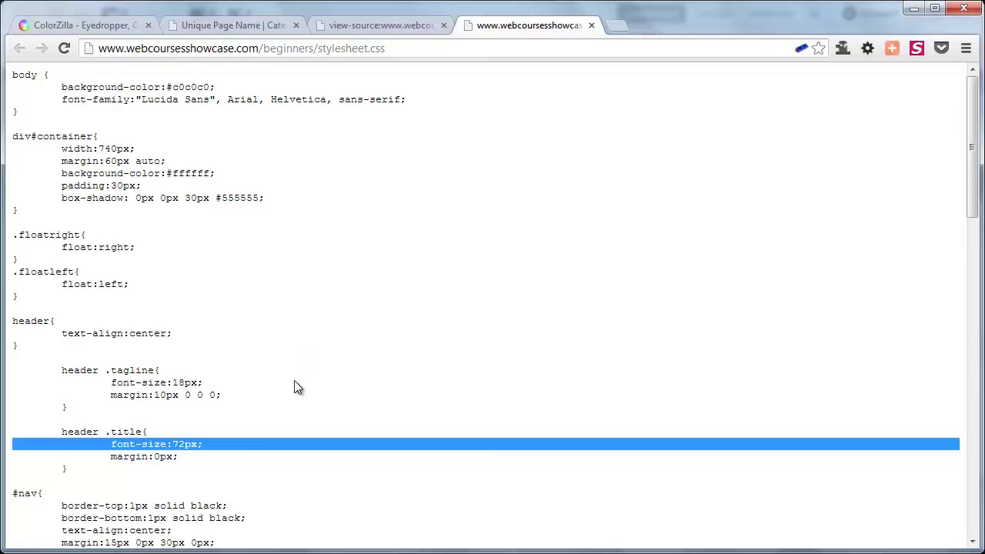
# - Highlight c0c0c0 in the body background-color line, matching the sampled grey
pyautogui.click(176, 83)
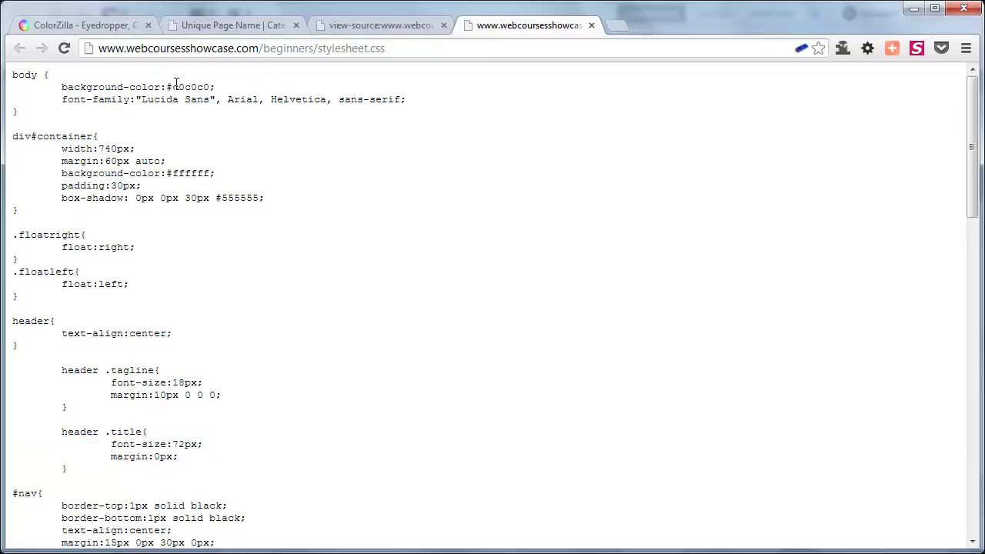
pyautogui.doubleClick(176, 85)
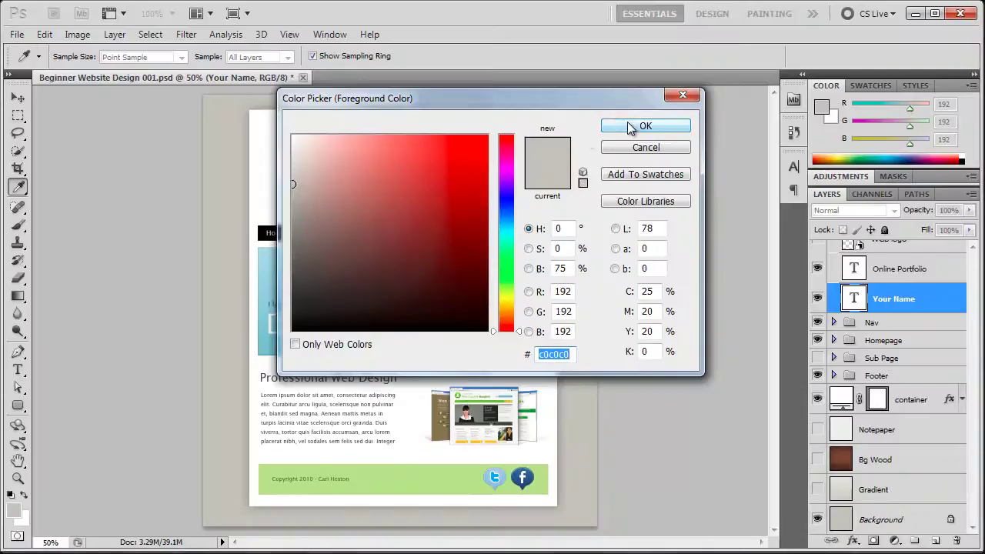
# - Sample the banner's light blue and read its value as a3d1e1
pyautogui.click(631, 127)
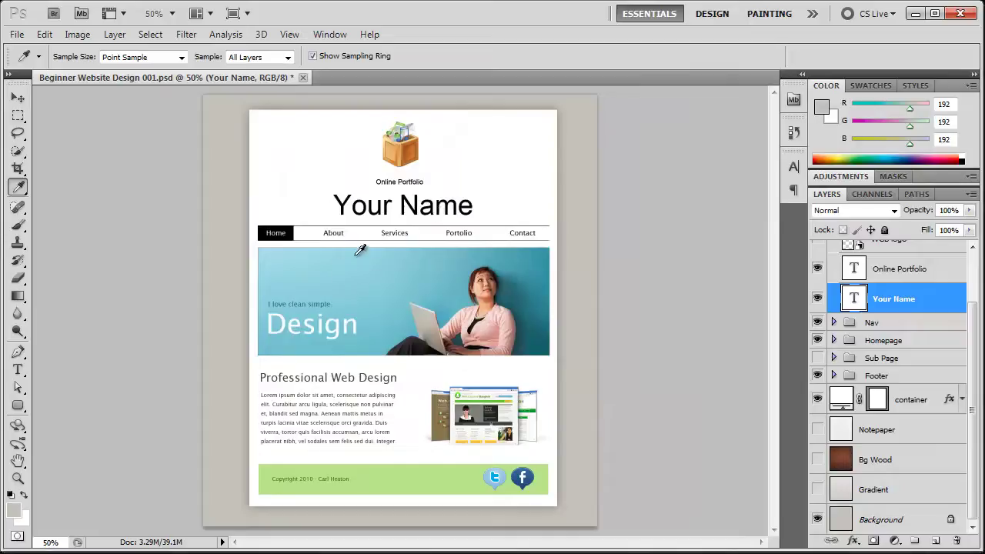
pyautogui.click(359, 265)
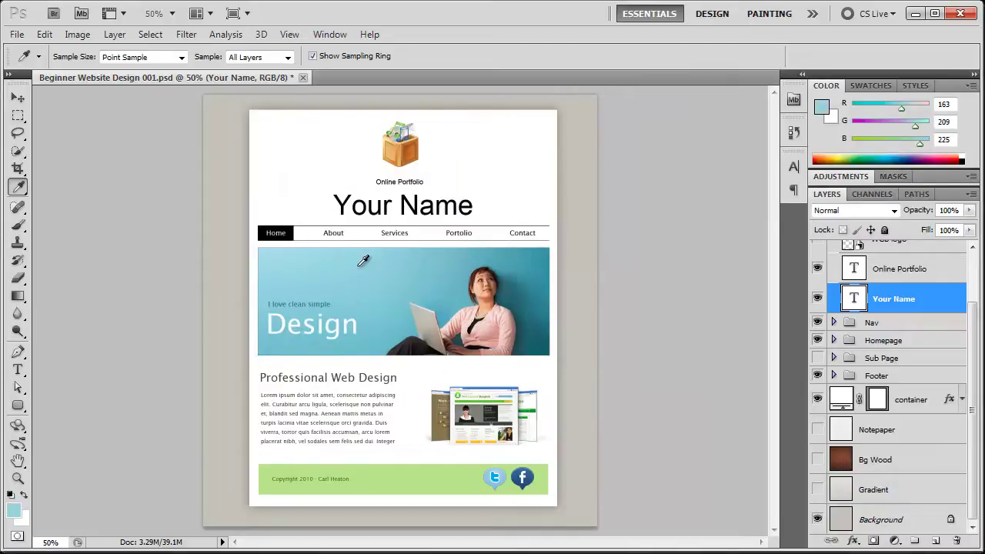
pyautogui.click(15, 511)
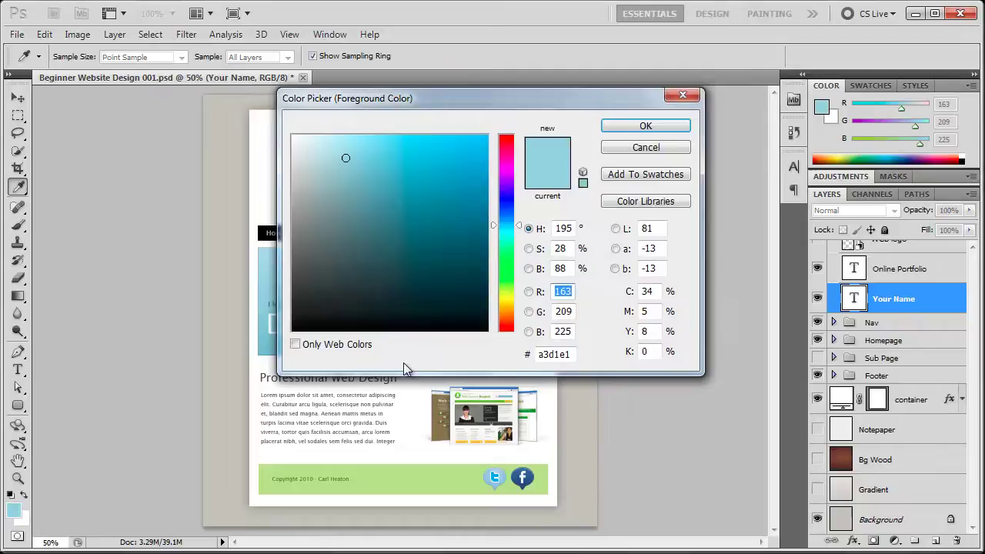
pyautogui.click(624, 126)
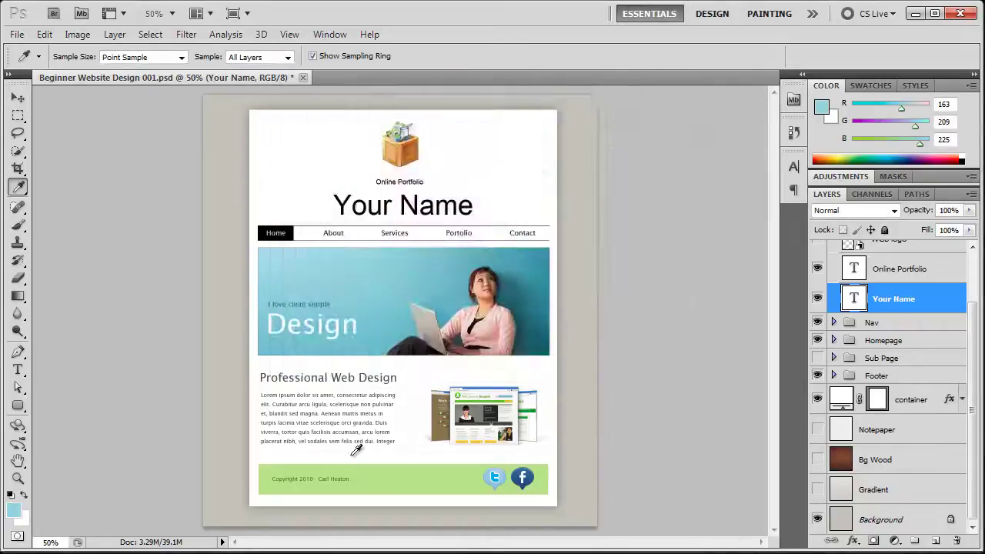
# - Sample the footer green and accept bee08e (190/224/142) as the foreground colour
pyautogui.click(392, 476)
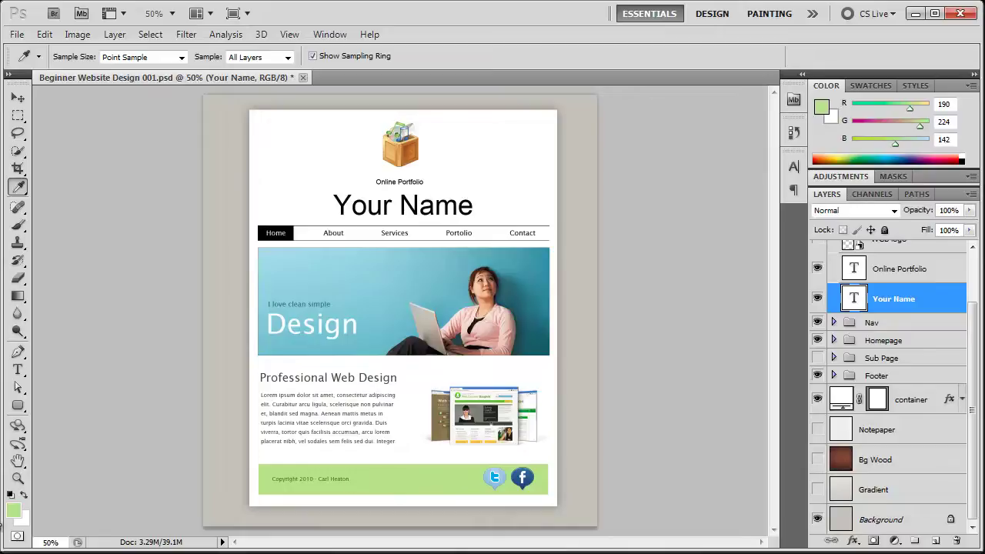
pyautogui.click(14, 512)
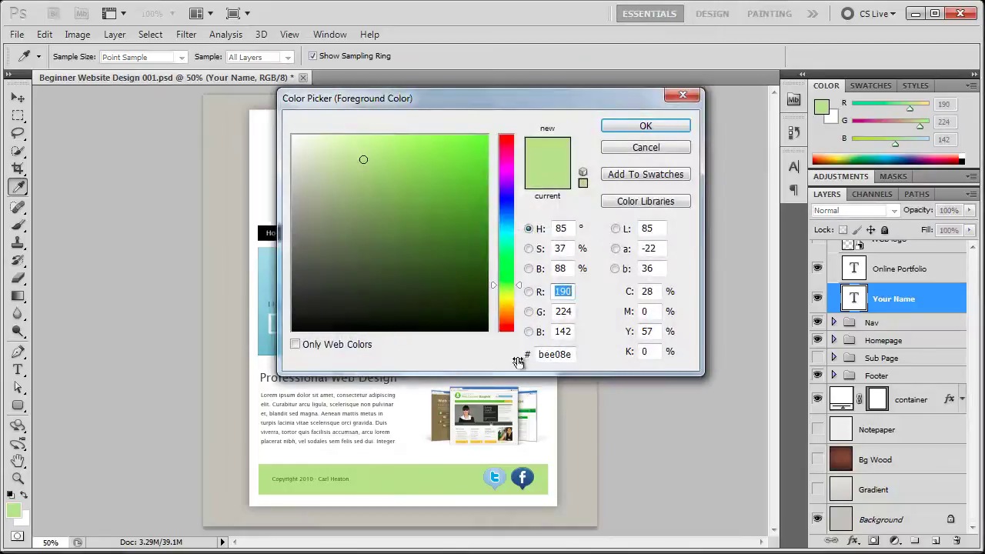
pyautogui.doubleClick(552, 354)
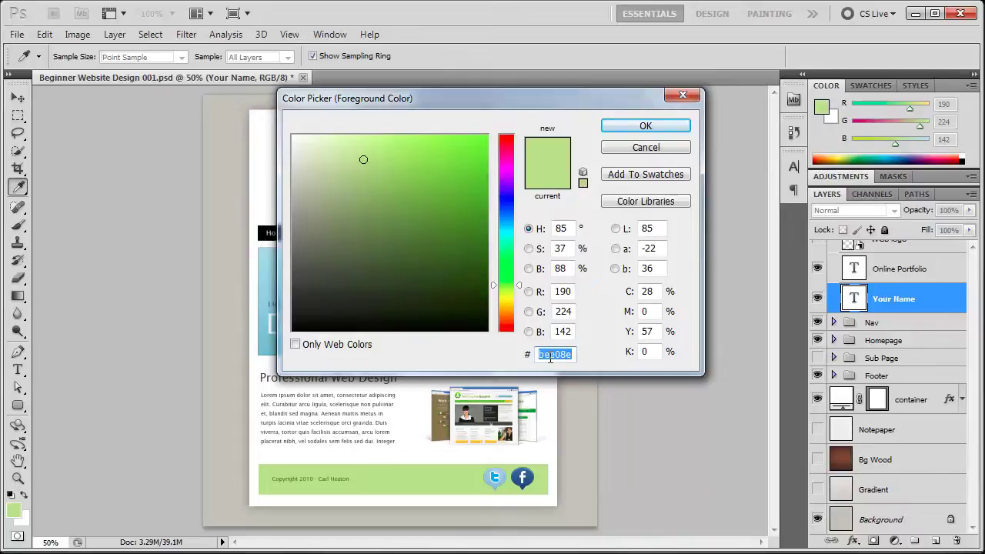
pyautogui.click(623, 126)
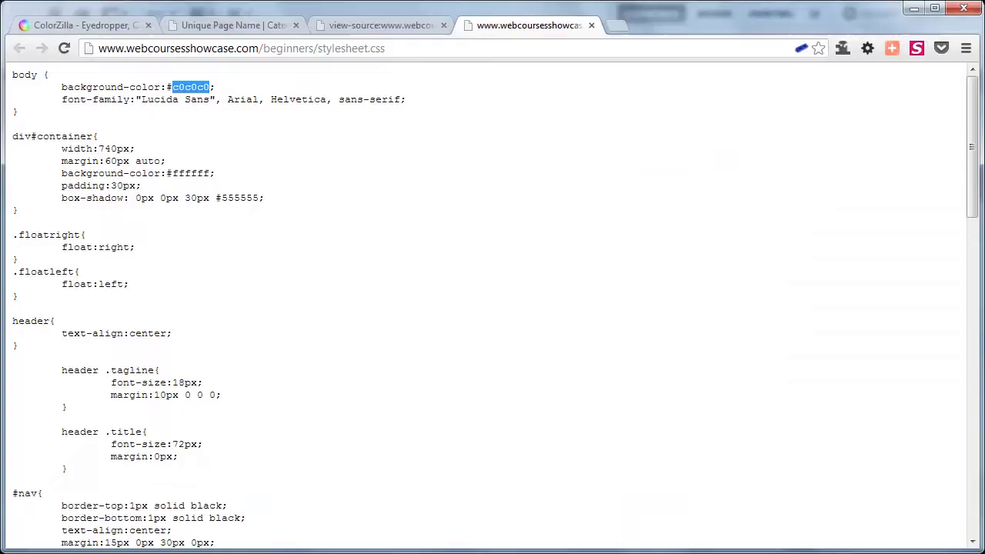
# - Scroll stylesheet.css down to the footer rule and select its background-color #bee08e declaration
pyautogui.hotkey('alt', 'Tab')
pyautogui.click(286, 329)
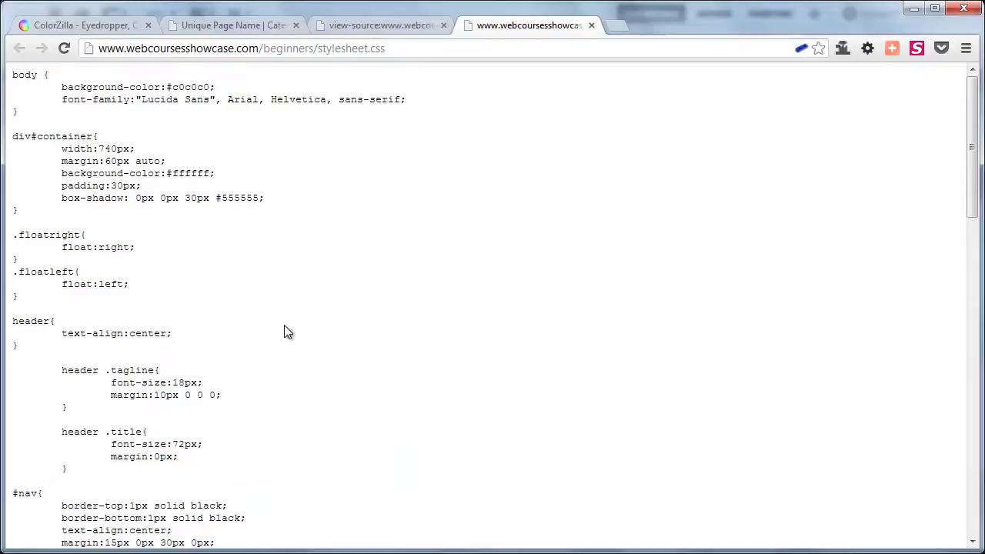
pyautogui.scroll(-12, 285, 423)
pyautogui.middleClick(286, 424)
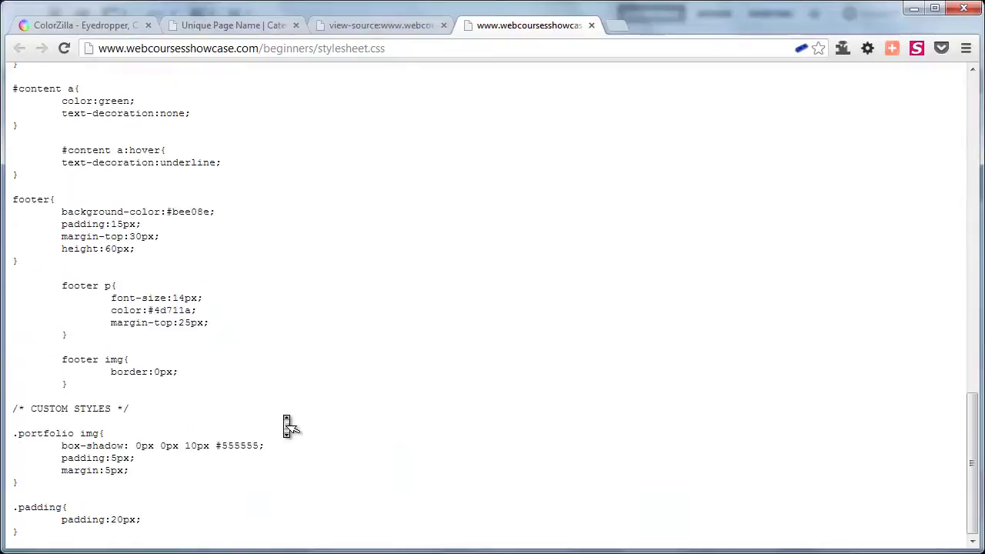
pyautogui.click(284, 423)
pyautogui.moveTo(63, 211); pyautogui.dragTo(229, 223)
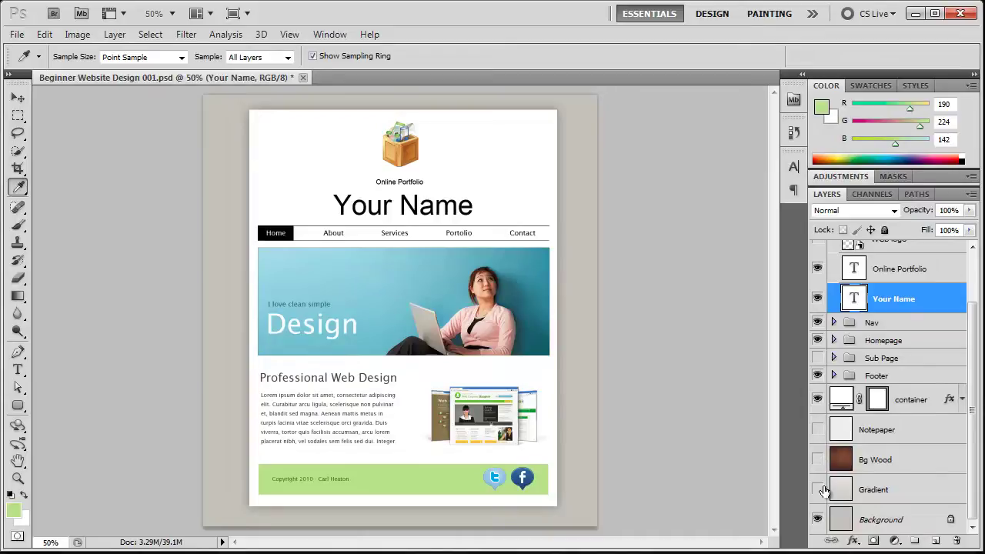
# - Select and show the Gradient layer, then set foreground to d7d7d7 and background to 909090
pyautogui.click(885, 499)
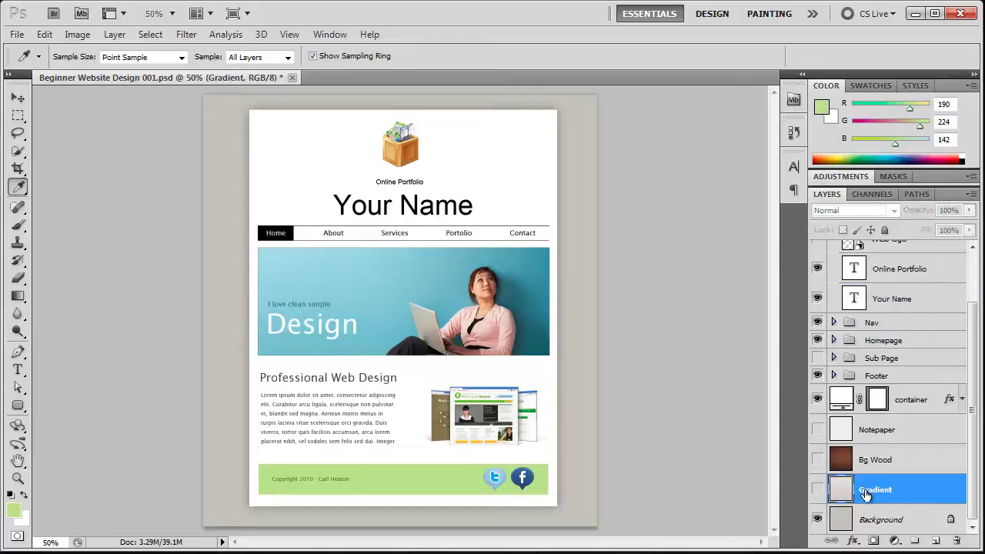
pyautogui.click(818, 491)
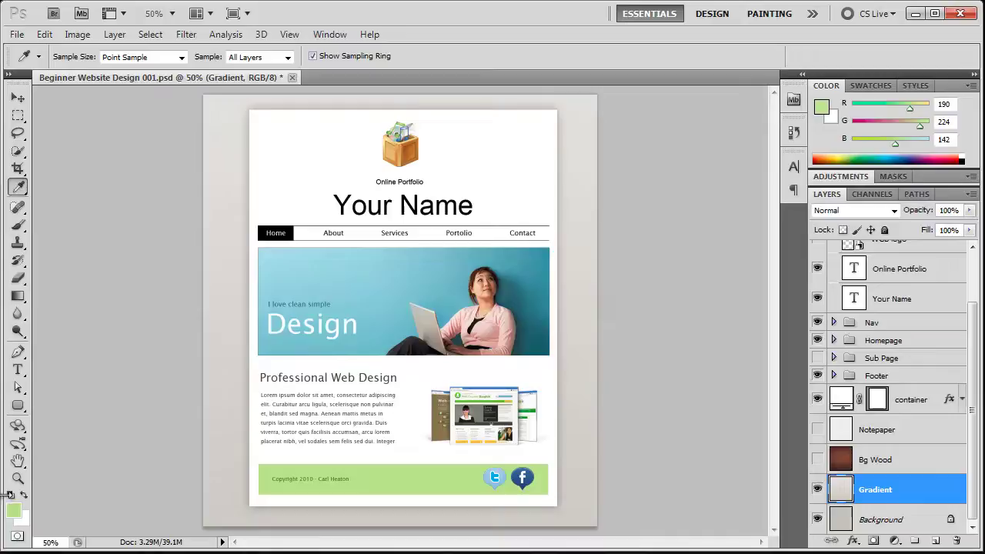
pyautogui.click(14, 512)
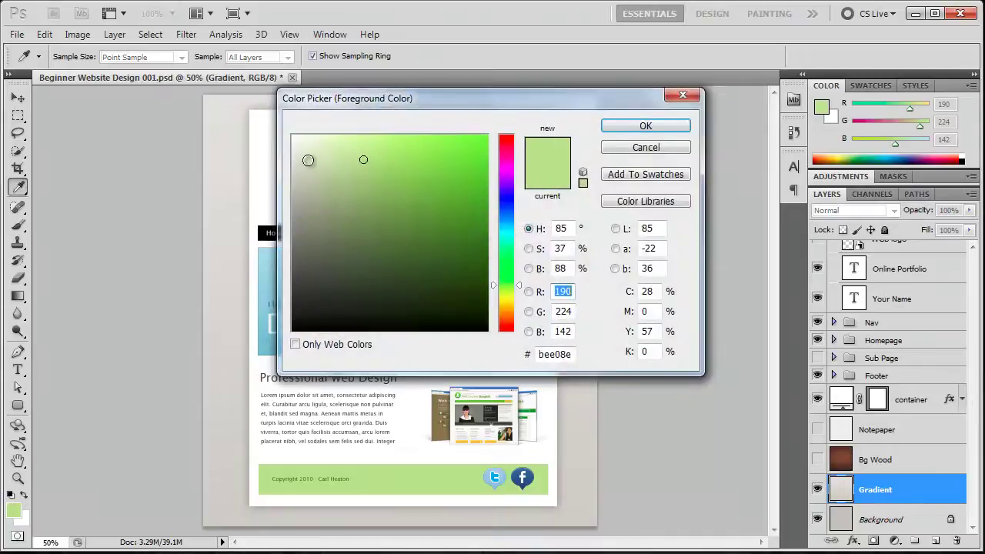
pyautogui.moveTo(308, 159); pyautogui.dragTo(263, 172)
pyautogui.click(646, 126)
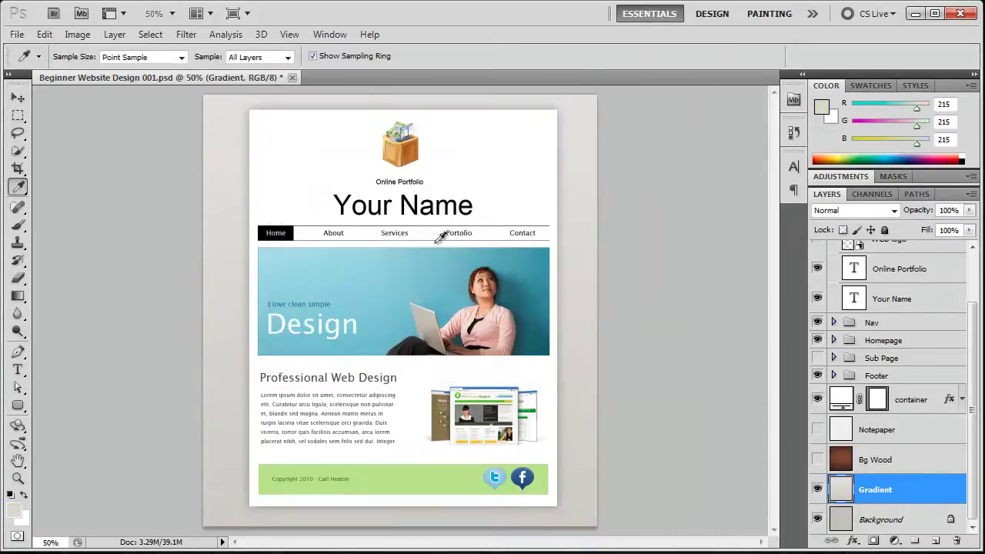
pyautogui.click(22, 518)
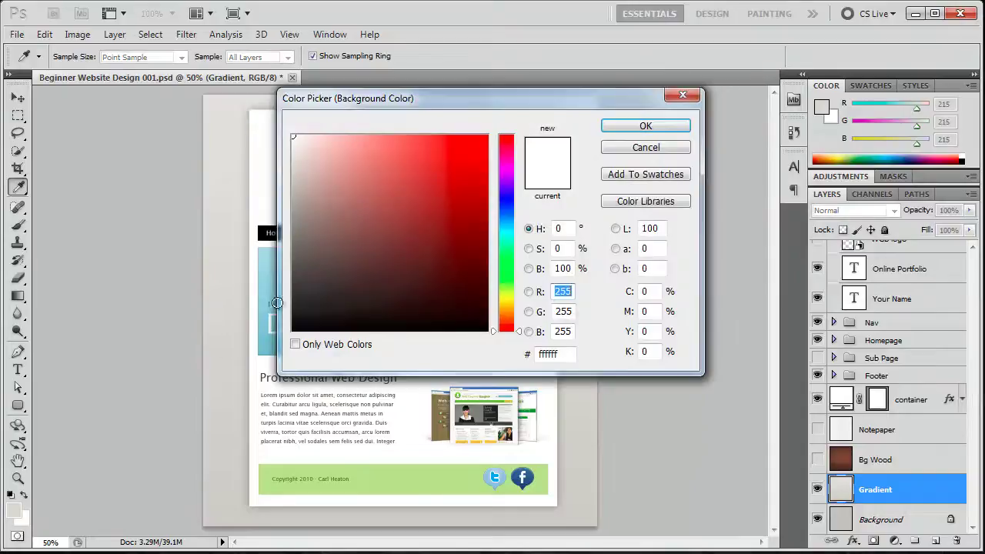
pyautogui.moveTo(308, 239); pyautogui.dragTo(293, 221)
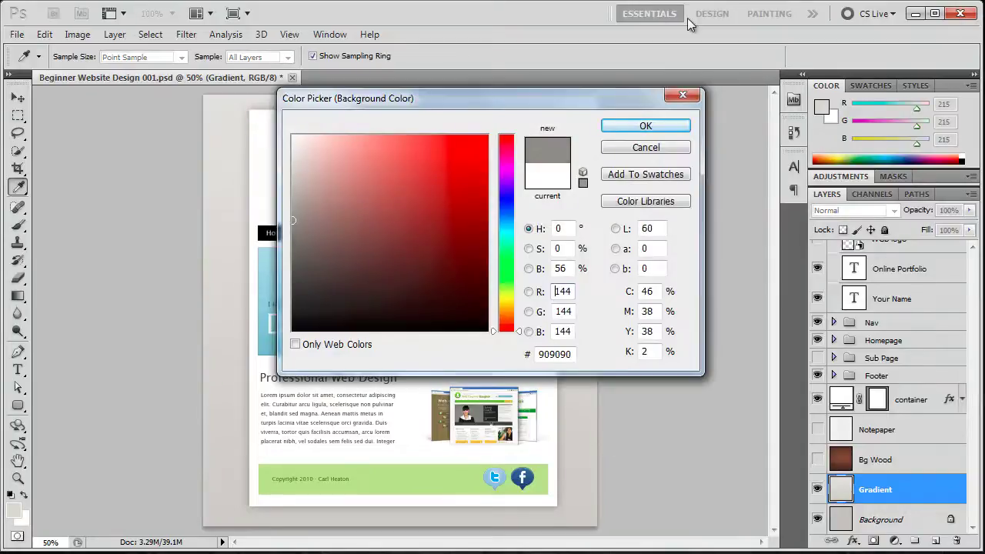
# - Accept the 909090 background and draw a light-to-dark grey gradient from canvas top to bottom
pyautogui.click(645, 126)
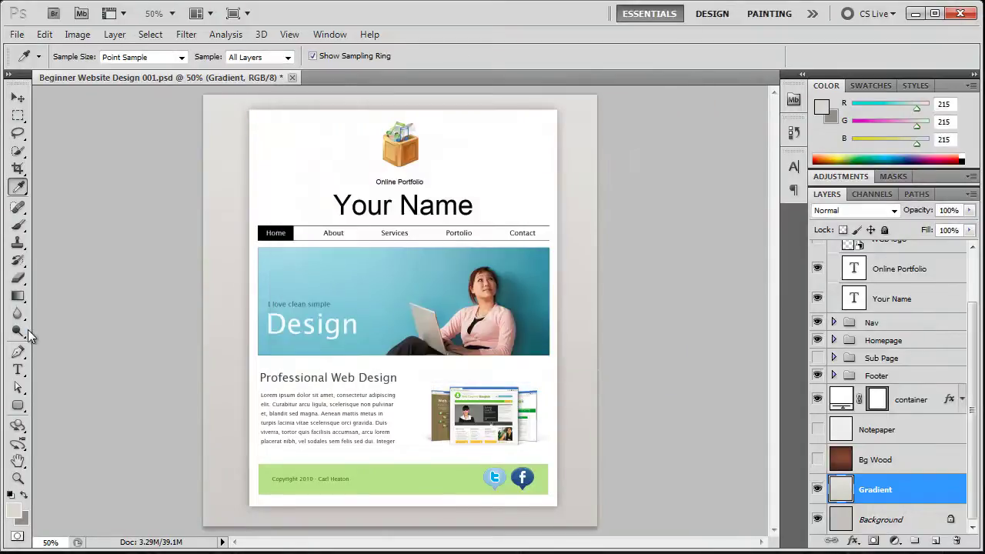
pyautogui.click(18, 297)
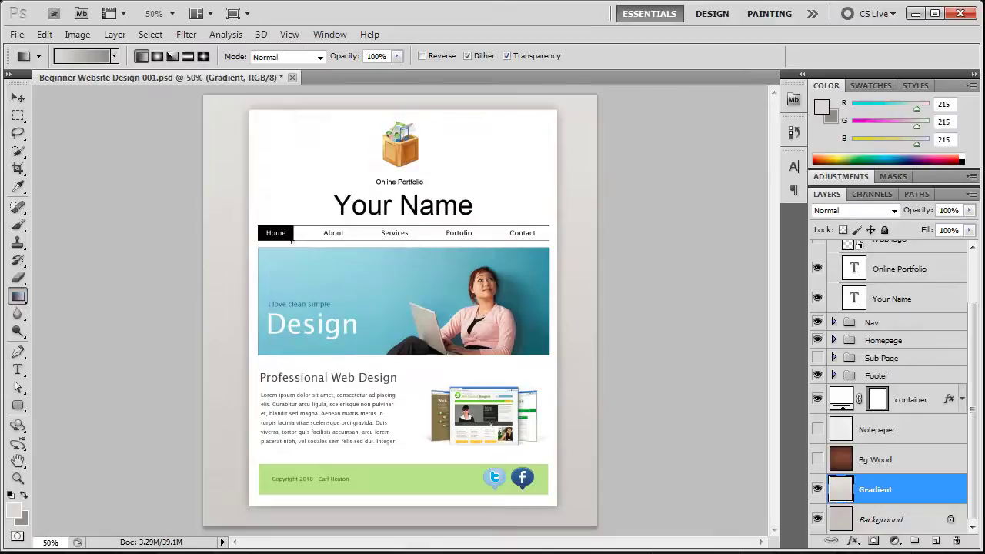
pyautogui.moveTo(566, 97); pyautogui.dragTo(566, 520)
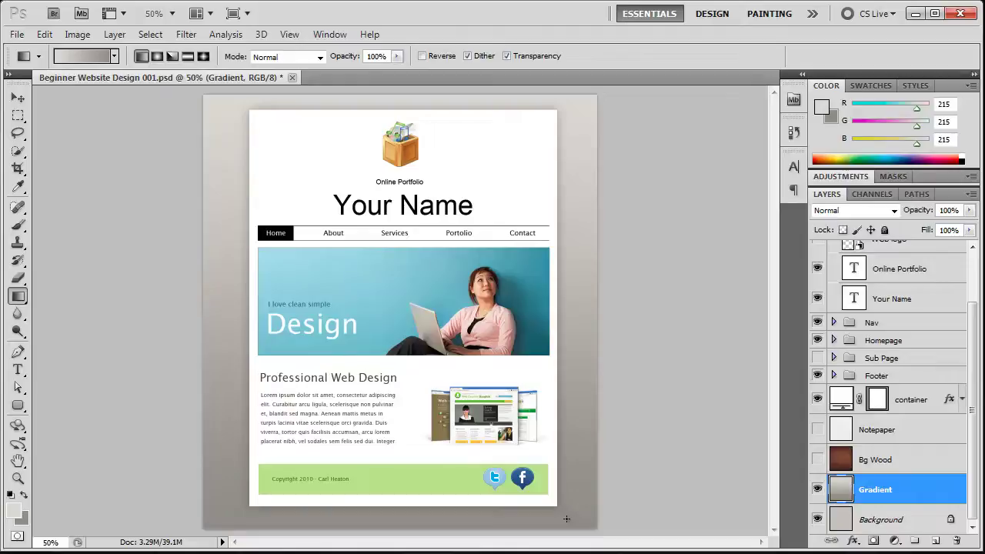
# - Eyedrop the canvas top (d7d7d7) and lower-right corner (909090), reading each hex in the Color Picker
pyautogui.press('i')
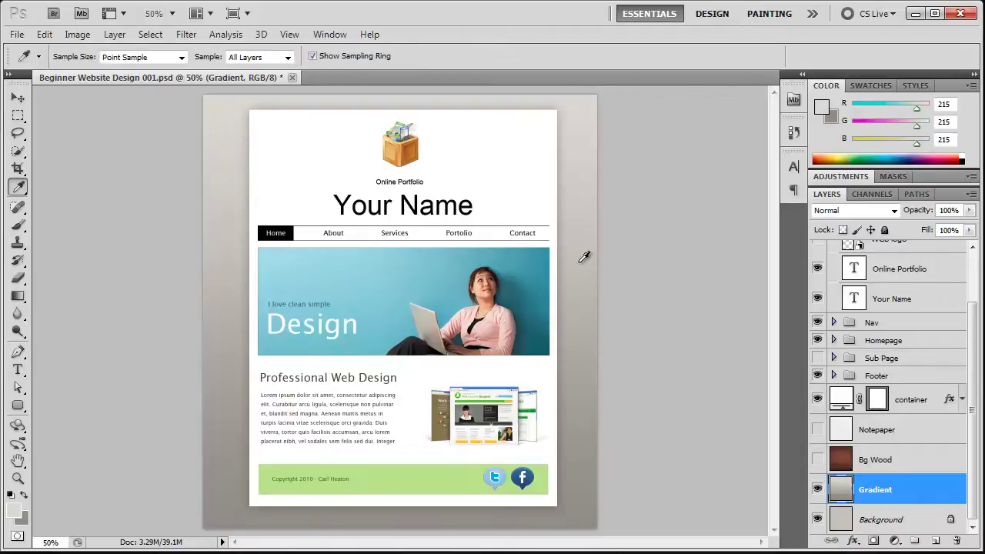
pyautogui.click(558, 91)
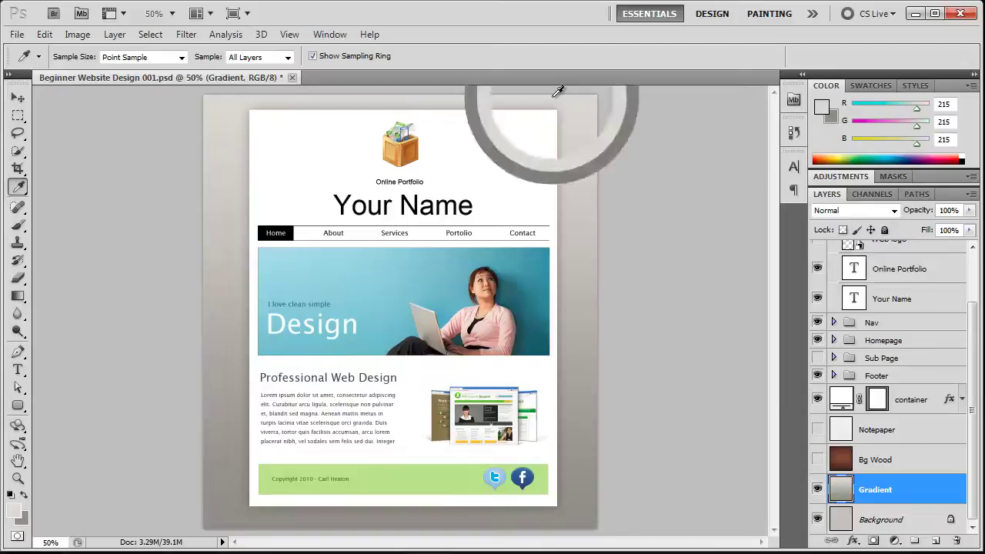
pyautogui.click(13, 511)
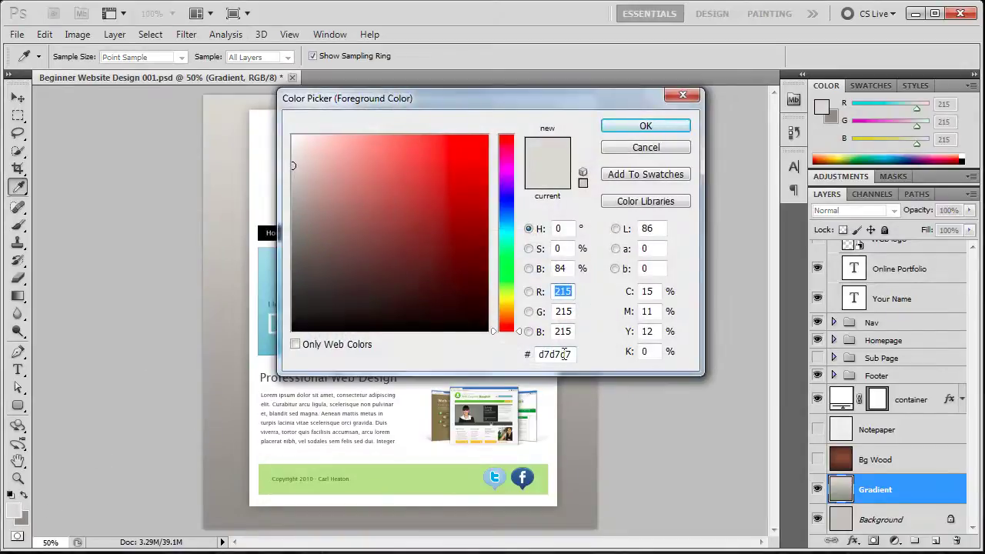
pyautogui.click(645, 127)
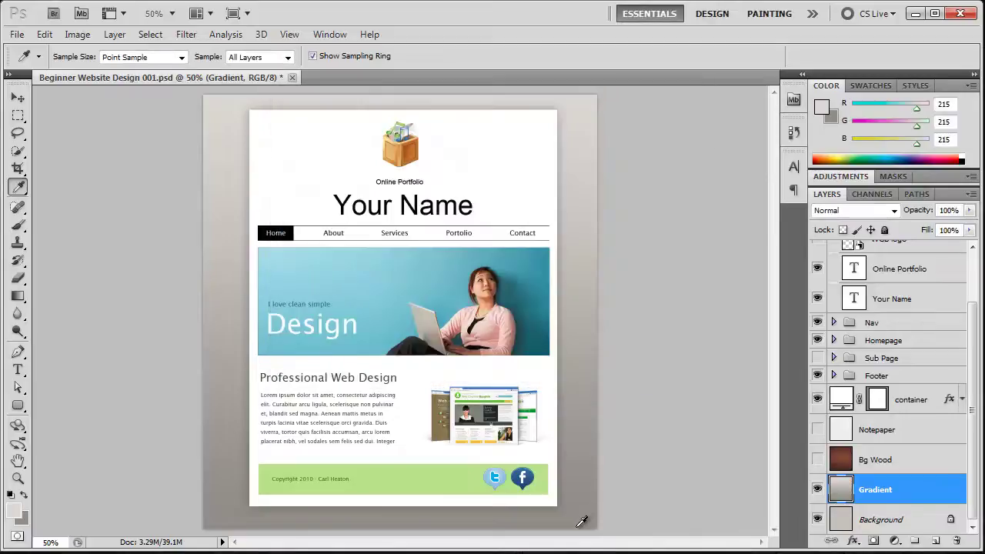
pyautogui.click(578, 525)
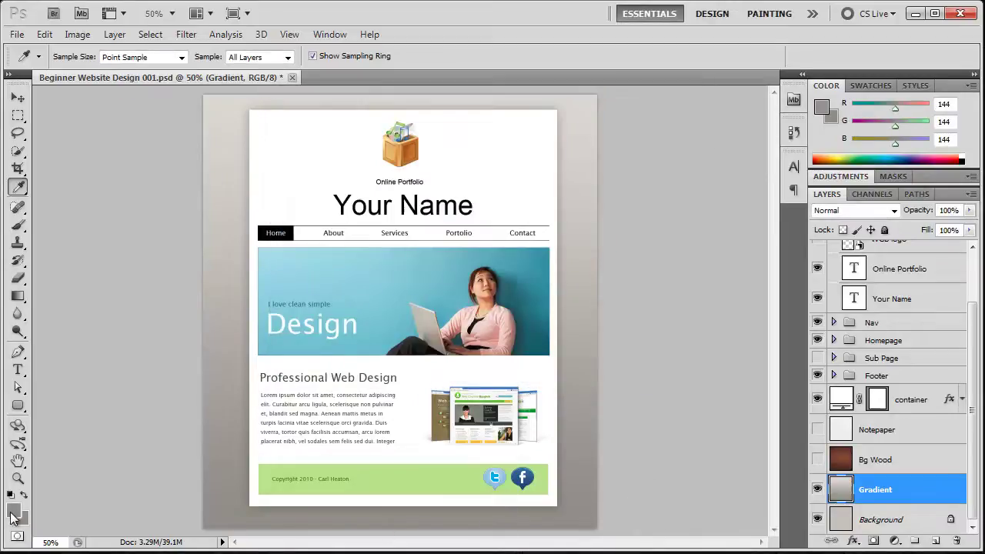
pyautogui.click(13, 514)
pyautogui.doubleClick(564, 354)
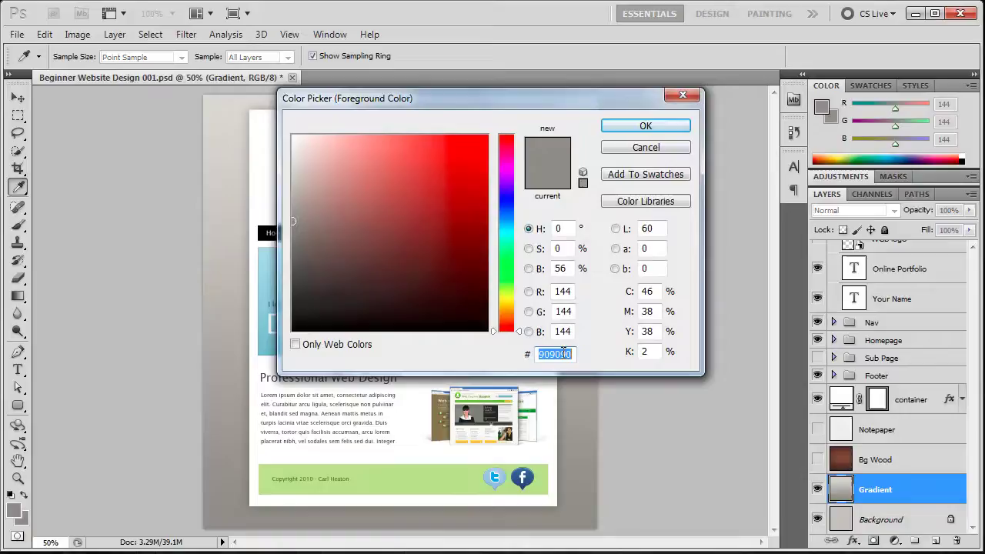
pyautogui.click(657, 126)
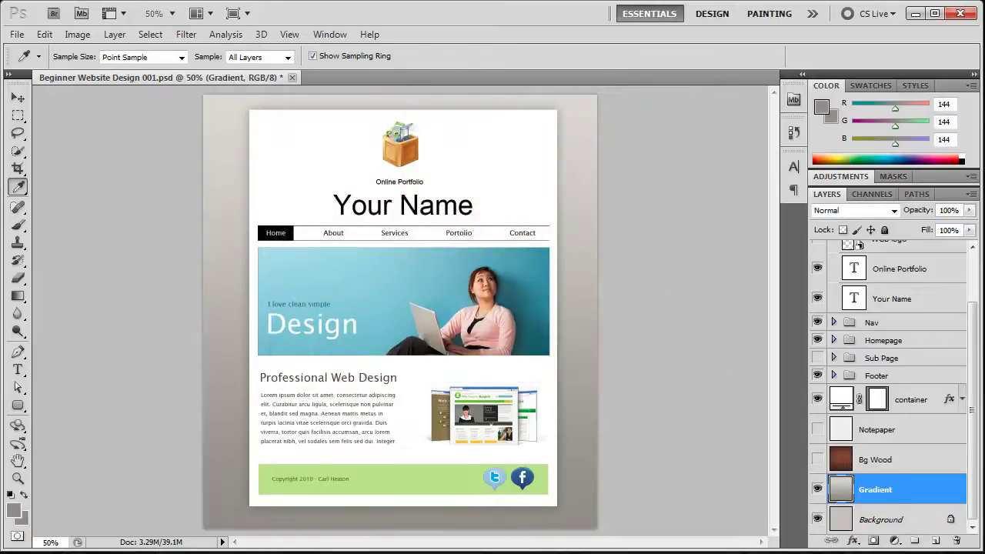
# - In ColorZilla, delete the 51% and 50% middle stops from the Blue Gloss Default gradient
pyautogui.hotkey('alt', 'Tab')
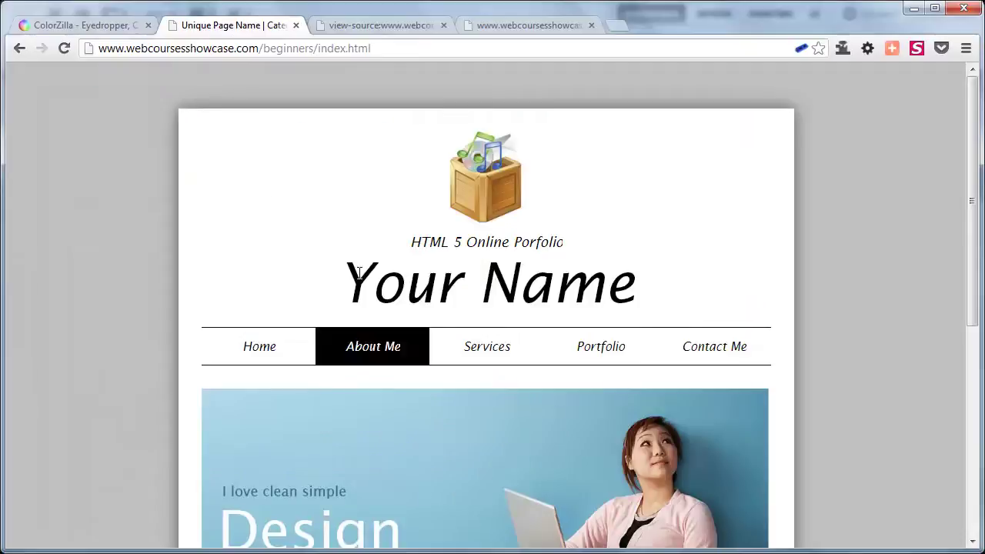
pyautogui.click(121, 27)
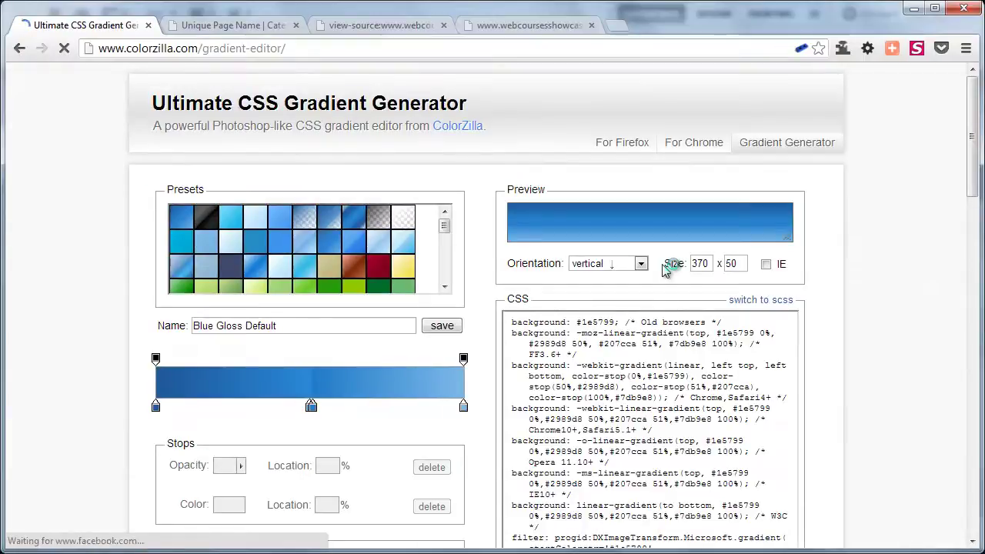
pyautogui.click(312, 406)
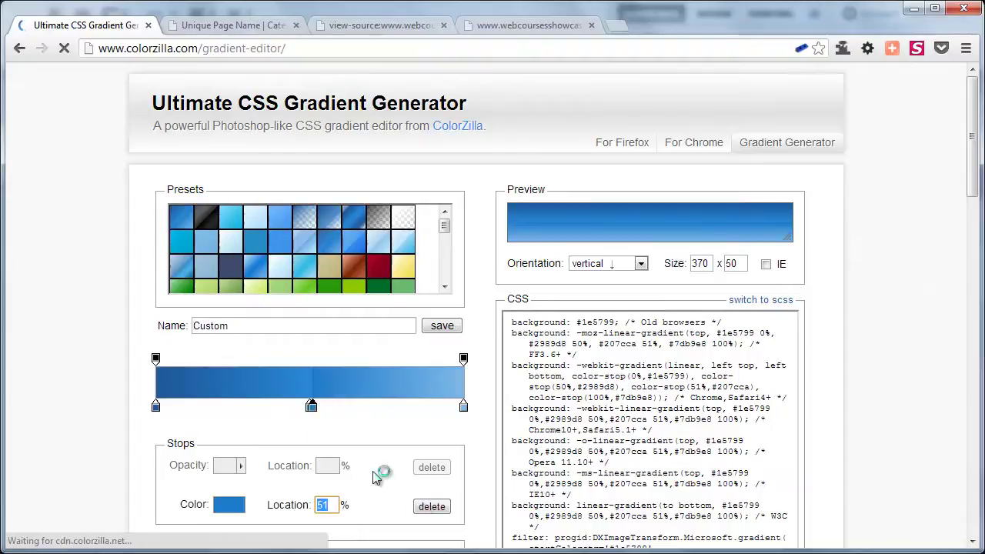
pyautogui.click(427, 508)
pyautogui.click(310, 406)
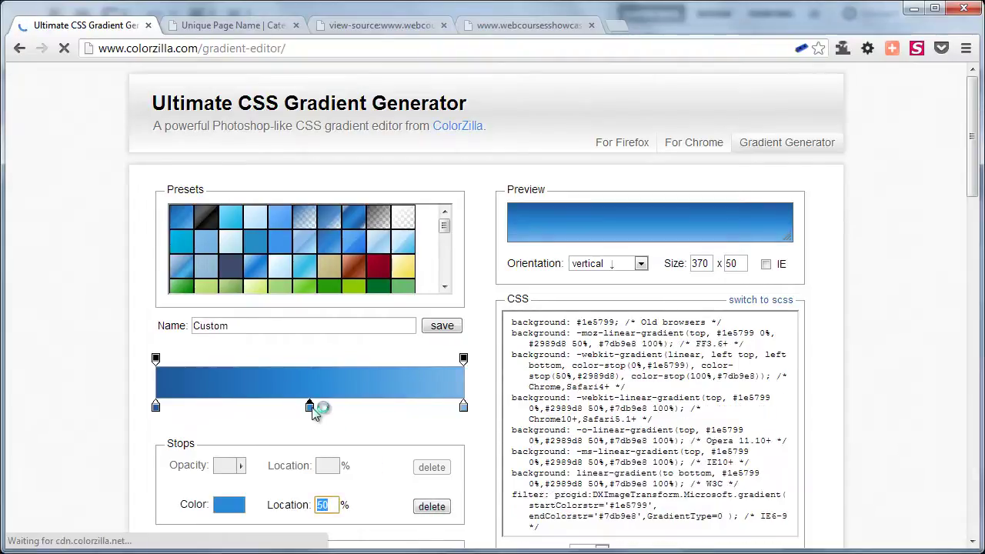
pyautogui.click(431, 508)
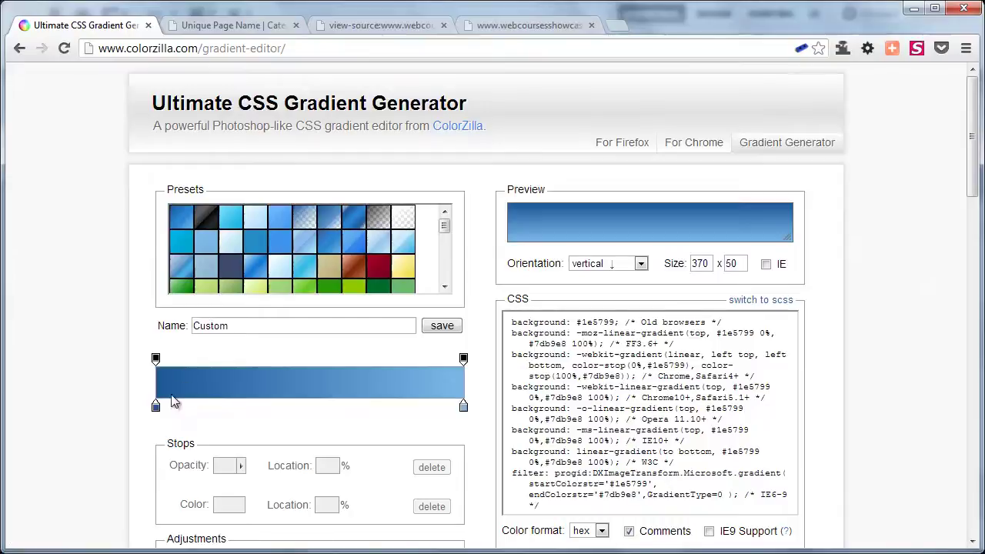
# - Set the gradient's starting colour stop to light grey #d7d7d7
pyautogui.click(157, 408)
pyautogui.doubleClick(159, 407)
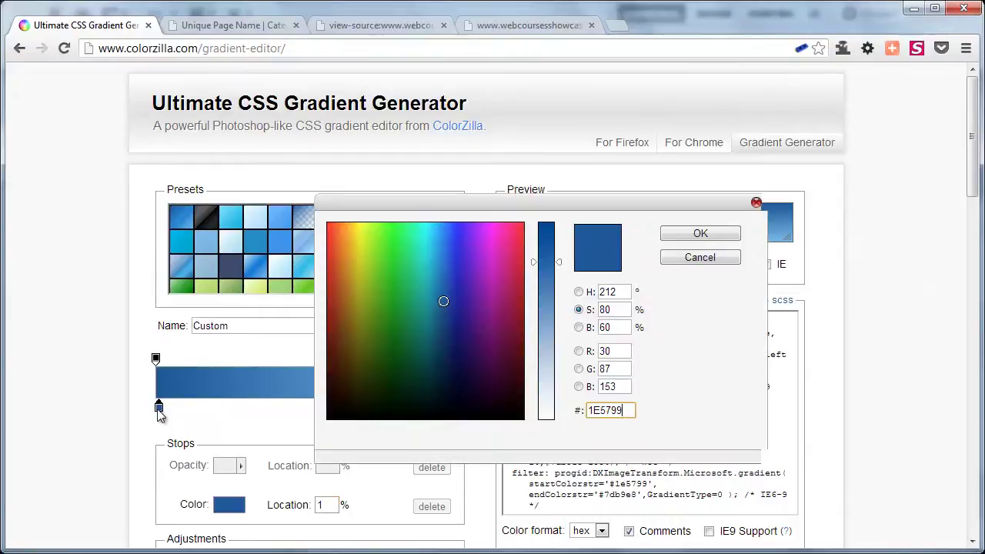
pyautogui.moveTo(620, 410); pyautogui.dragTo(571, 413)
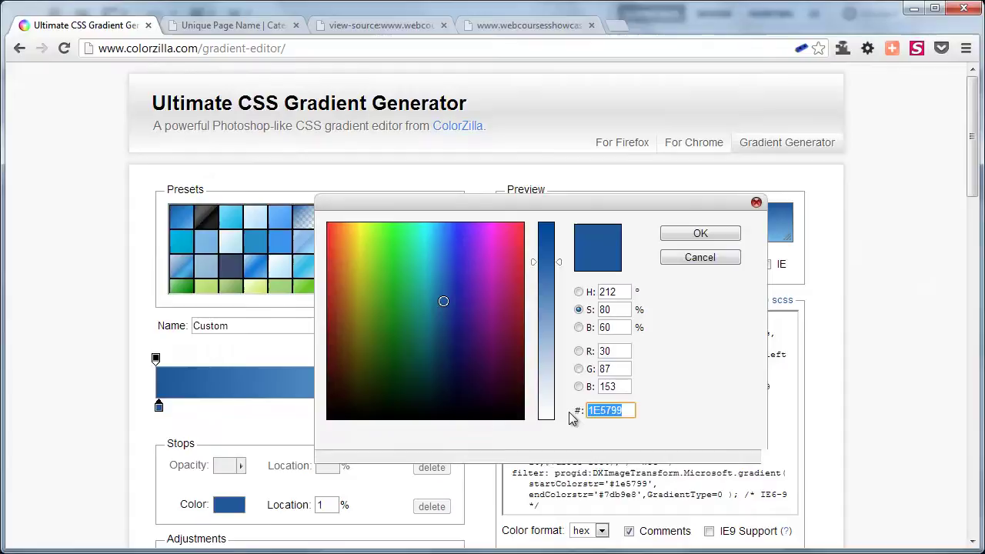
pyautogui.write('00d7d7d')
pyautogui.write('7D7D7')
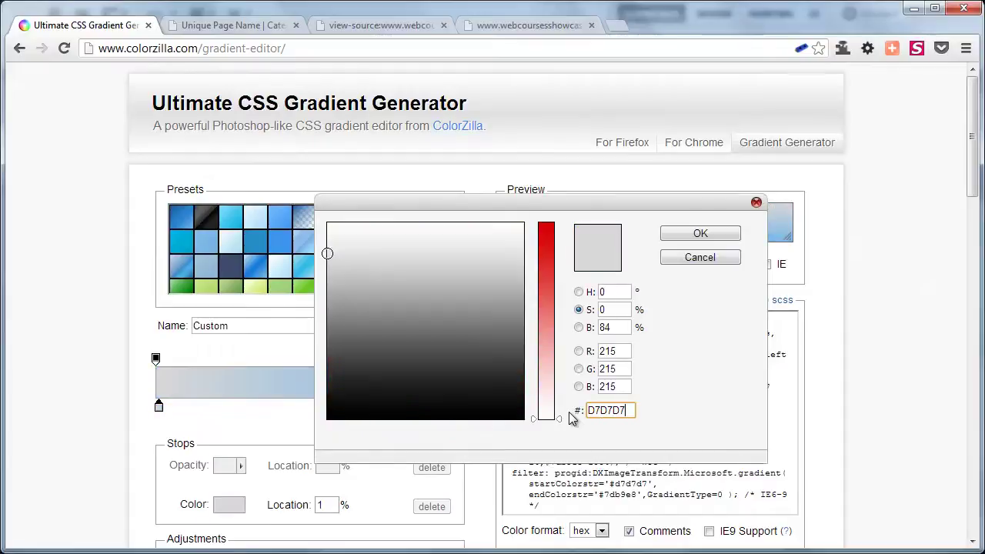
pyautogui.click(710, 237)
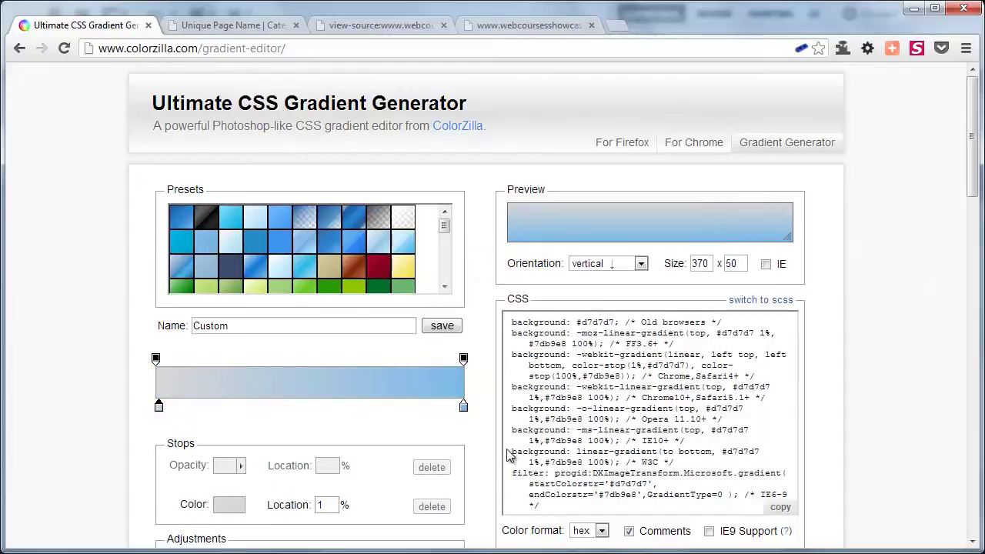
# - Set the end colour stop to #909090 and select the generated CSS code
pyautogui.click(463, 406)
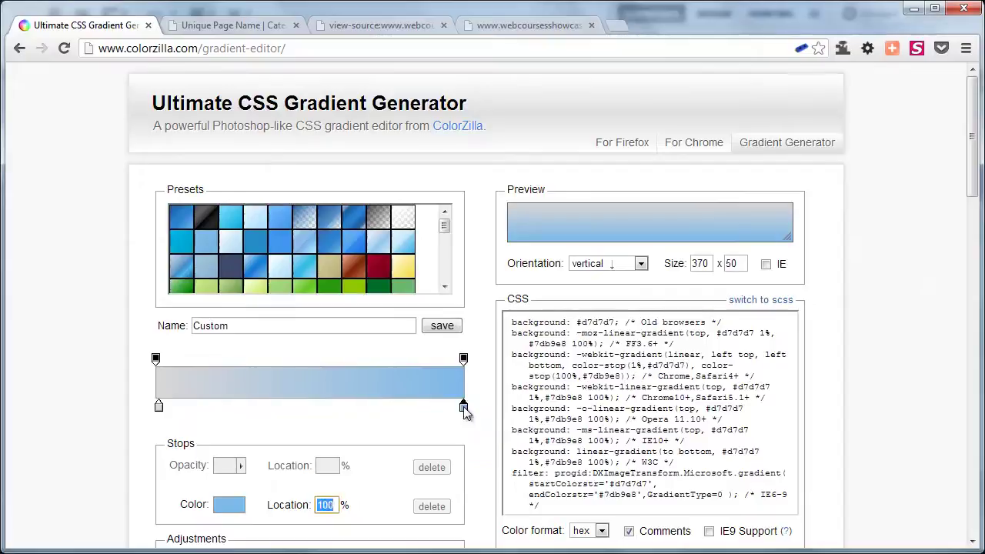
pyautogui.doubleClick(463, 408)
pyautogui.moveTo(620, 410); pyautogui.dragTo(569, 408)
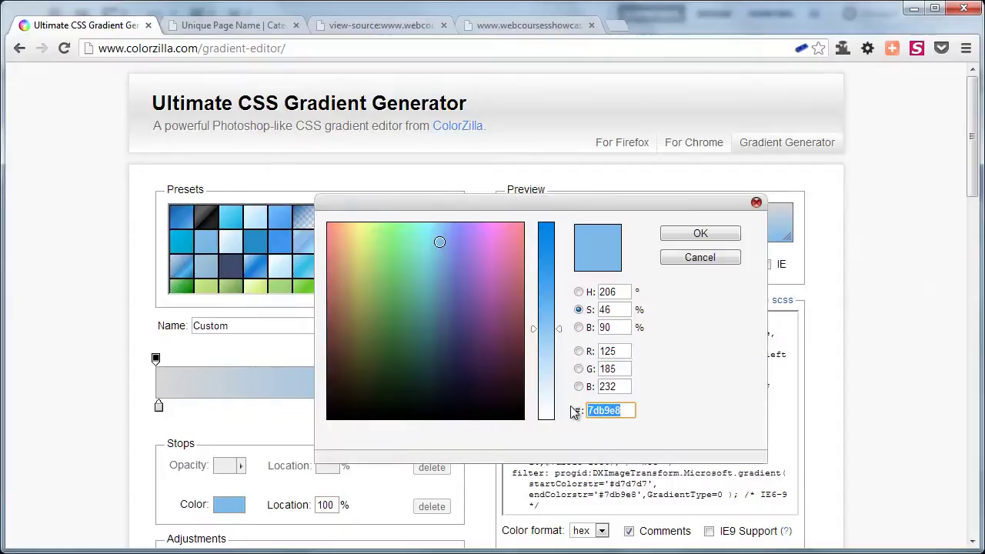
pyautogui.write('909090')
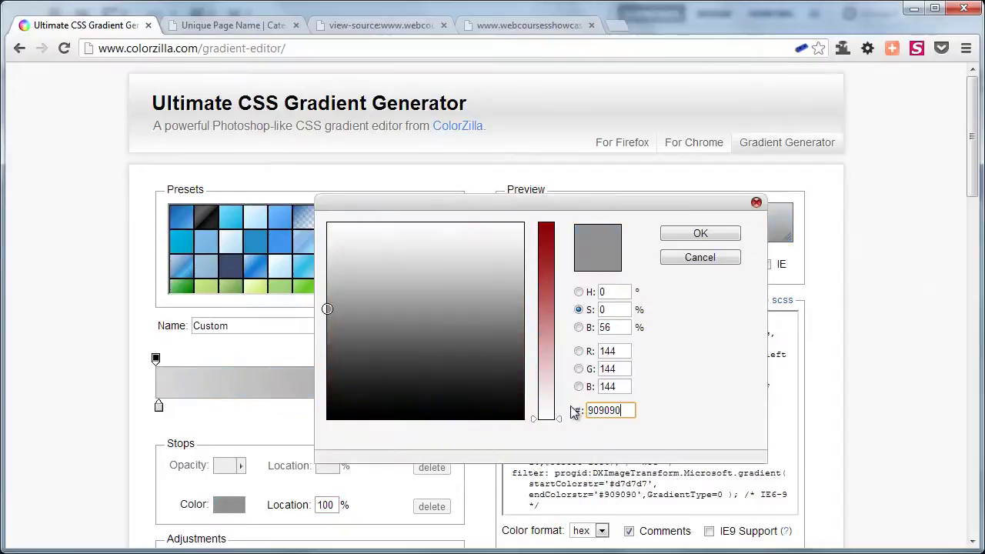
pyautogui.click(701, 234)
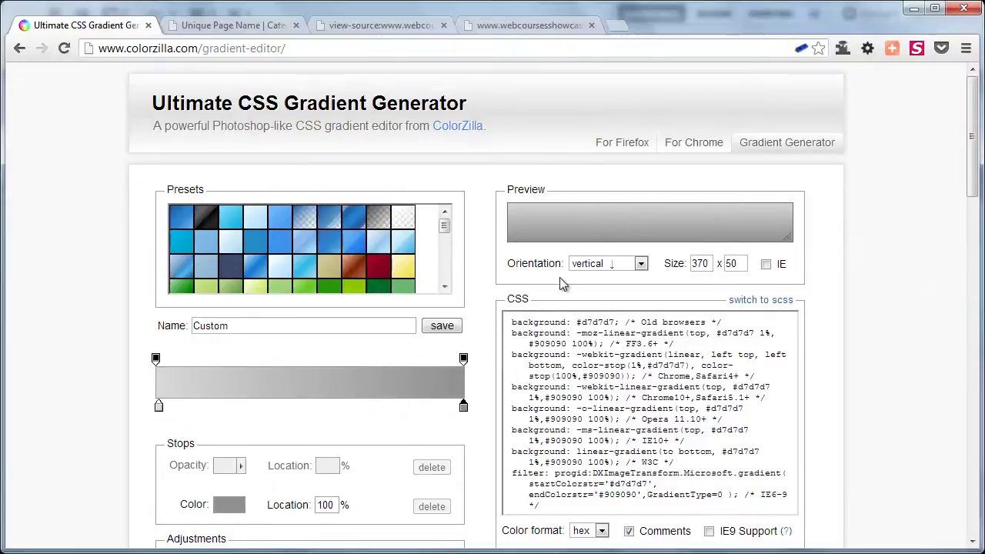
pyautogui.moveTo(513, 322); pyautogui.dragTo(544, 497)
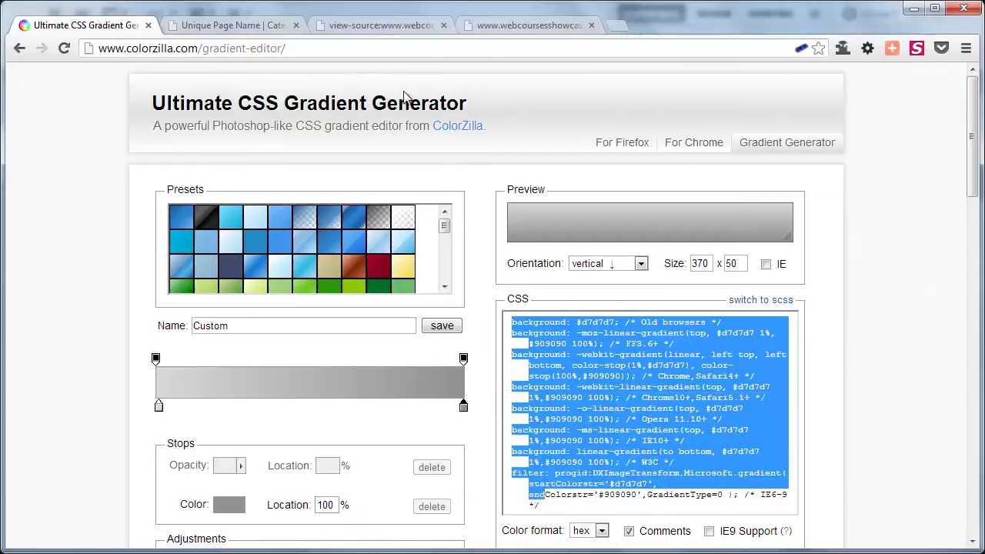
# - Highlight body background-color:#c0c0c0 in stylesheet.css, then return to the gradient generator page
pyautogui.click(365, 25)
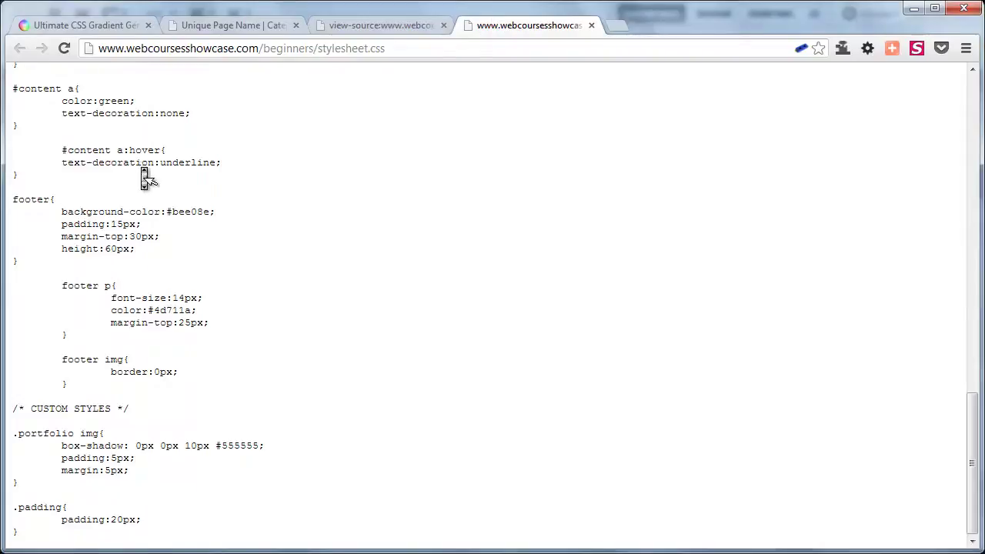
pyautogui.scroll(15, 145, 176)
pyautogui.moveTo(56, 87); pyautogui.dragTo(222, 85)
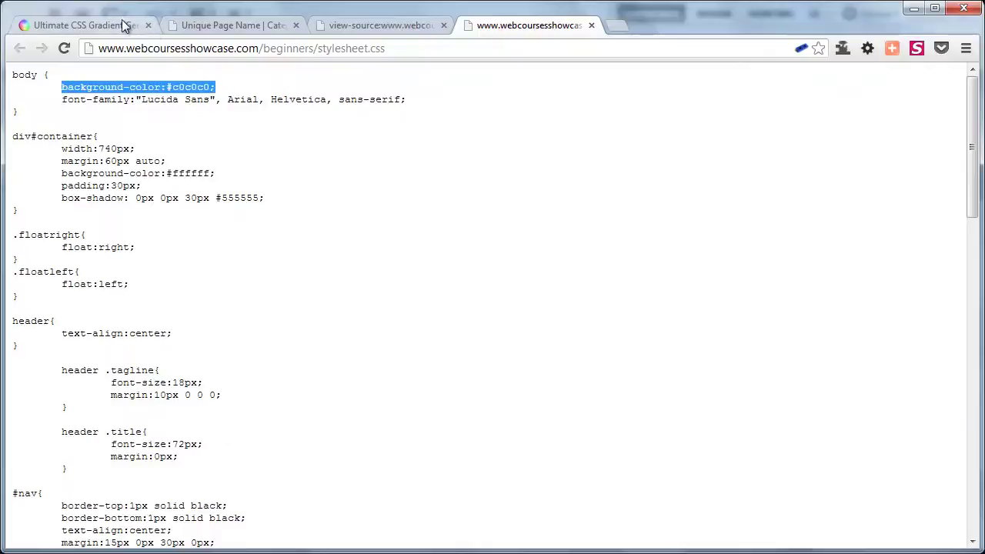
pyautogui.click(119, 25)
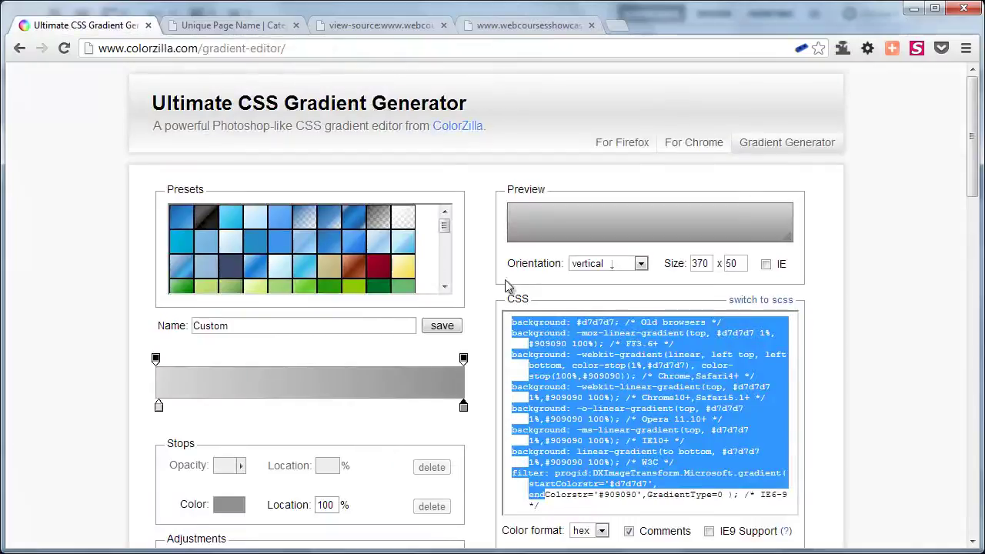
pyautogui.moveTo(590, 376)
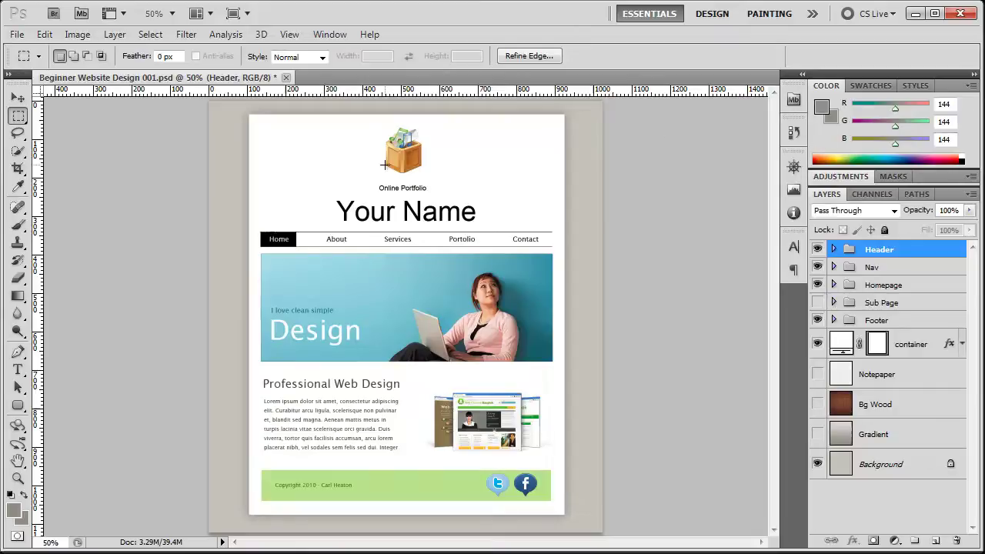
# - Draw rectangular marquee selections over the blank margin left of the header to measure it
pyautogui.moveTo(208, 156); pyautogui.dragTo(247, 229)
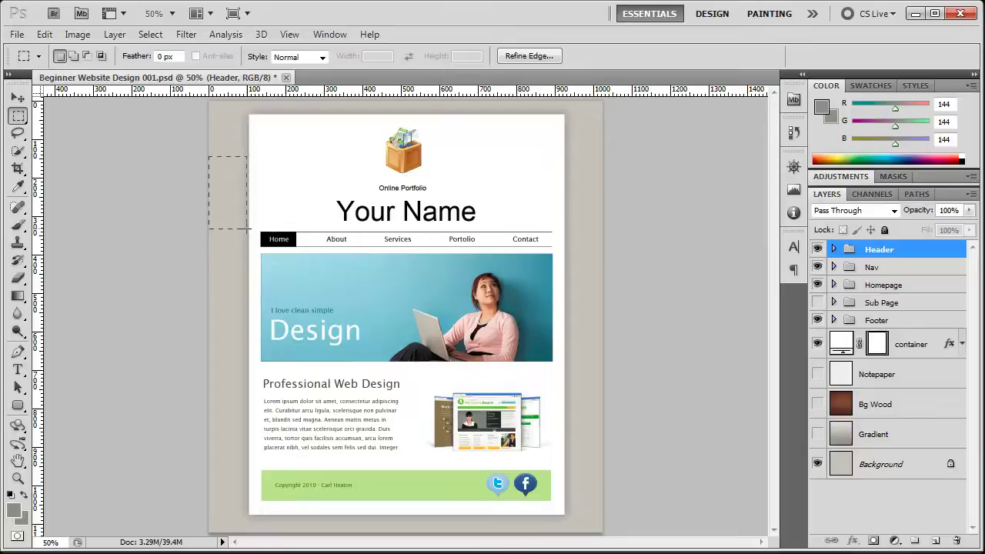
pyautogui.click(18, 116)
pyautogui.click(45, 116)
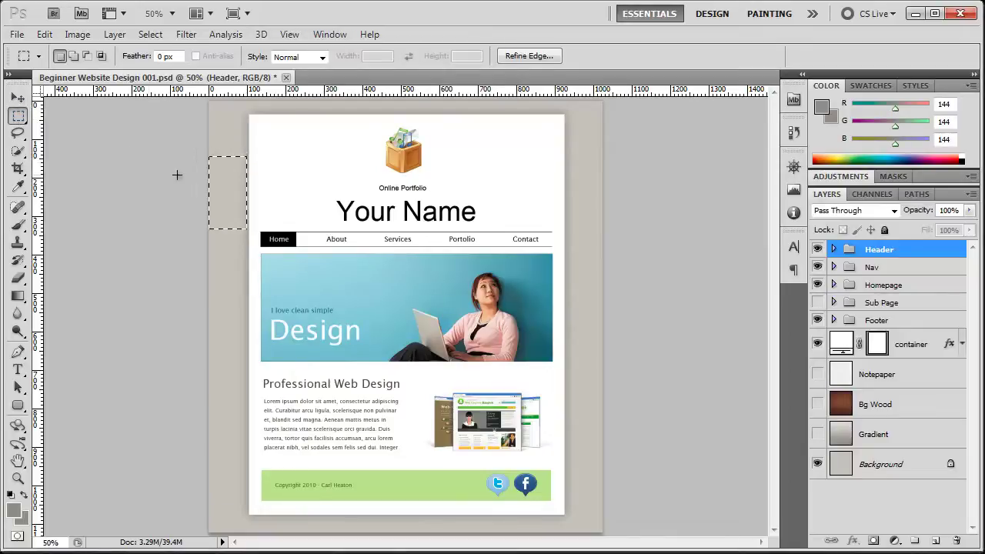
pyautogui.click(199, 137)
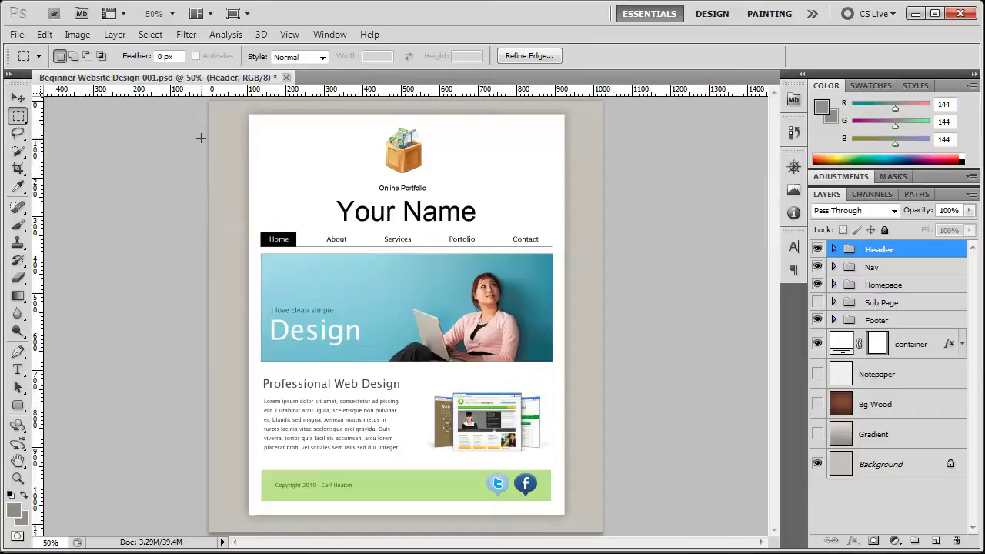
pyautogui.moveTo(217, 176); pyautogui.dragTo(581, 172)
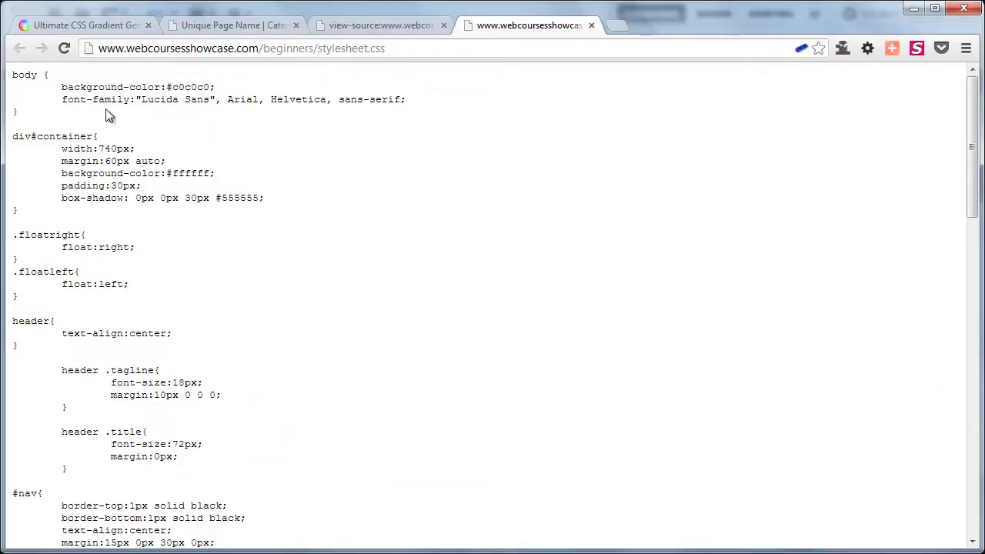
# - Highlight the div#container rule heading and its width:740px declaration in stylesheet.css
pyautogui.moveTo(99, 137); pyautogui.dragTo(6, 136)
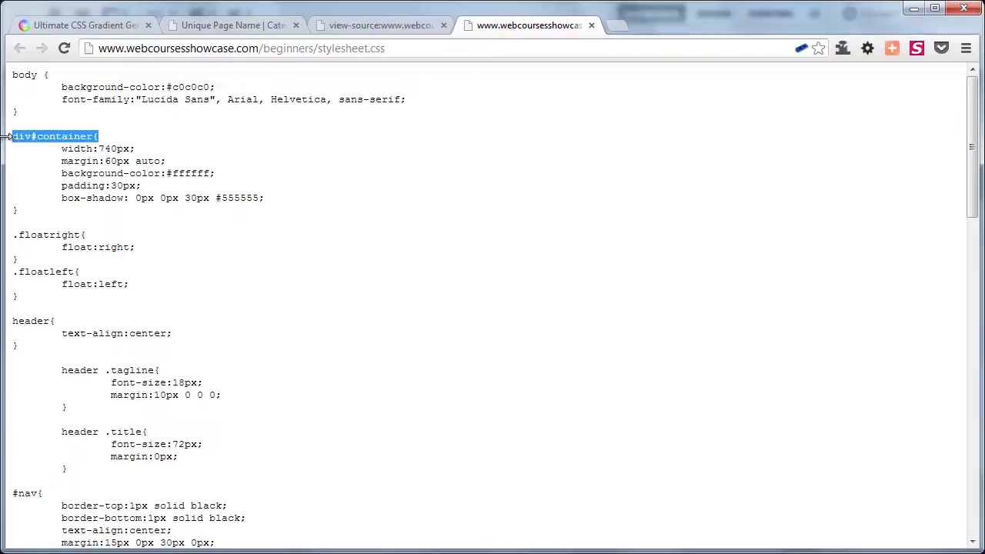
pyautogui.moveTo(61, 148); pyautogui.dragTo(135, 147)
pyautogui.click(72, 163)
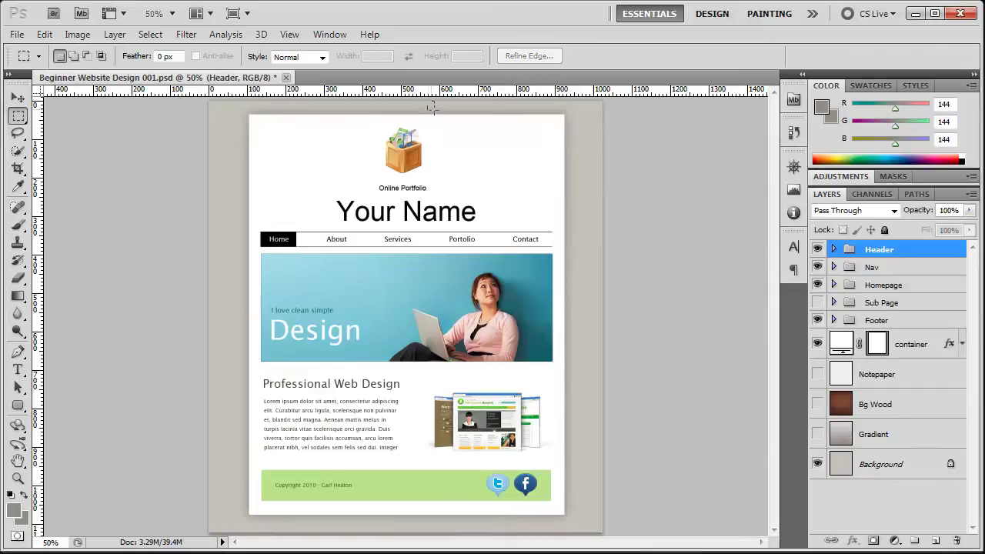
# - Clear the test selection and zoom to 200% on the Home link and banner's left side
pyautogui.moveTo(429, 103); pyautogui.dragTo(440, 113)
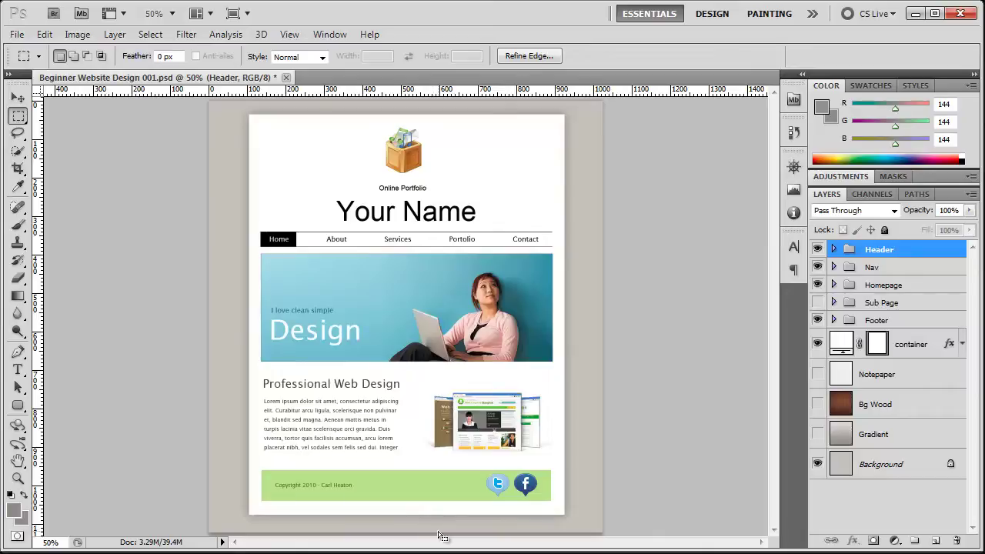
pyautogui.click(581, 345)
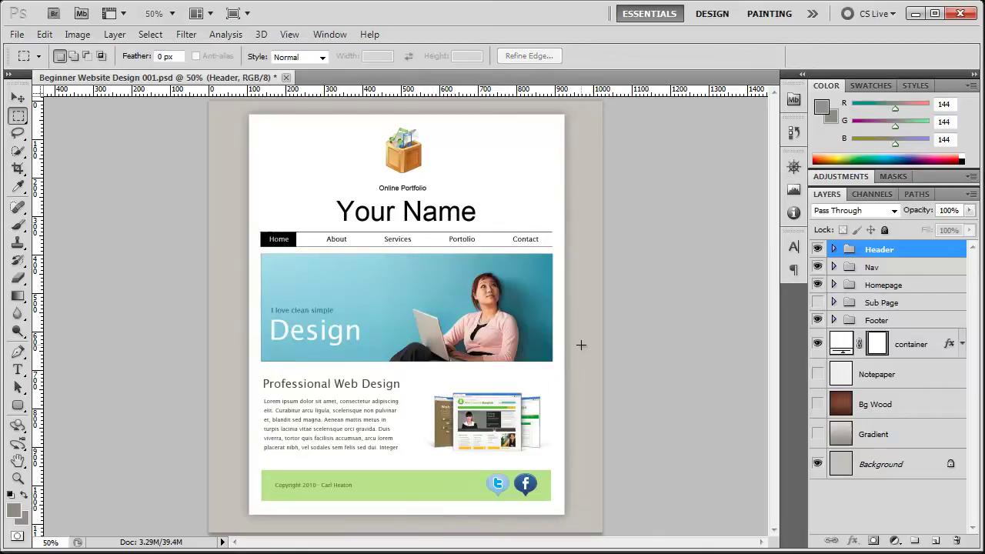
pyautogui.hotkey('ctrl', '+')
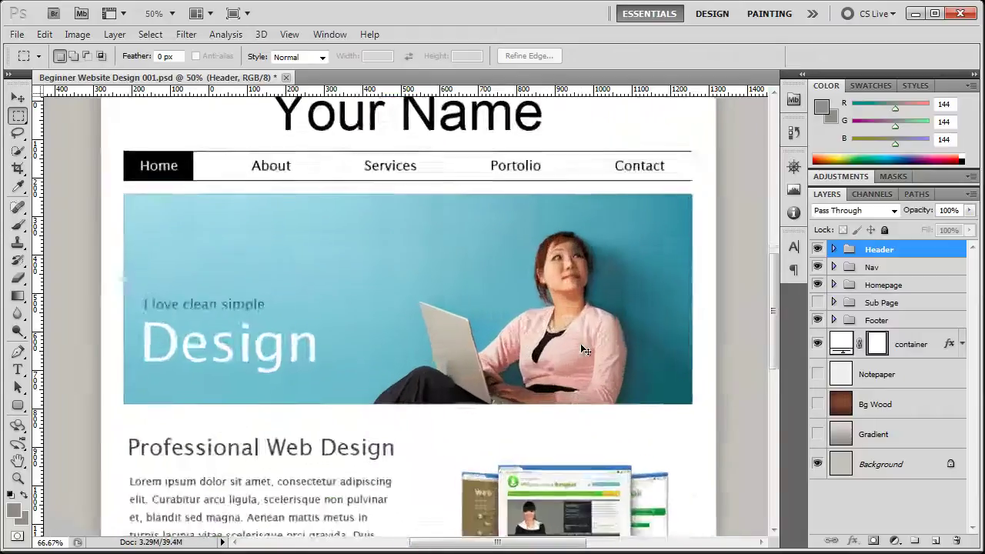
pyautogui.scroll(2, 580, 344)
pyautogui.moveTo(218, 158); pyautogui.dragTo(561, 282)
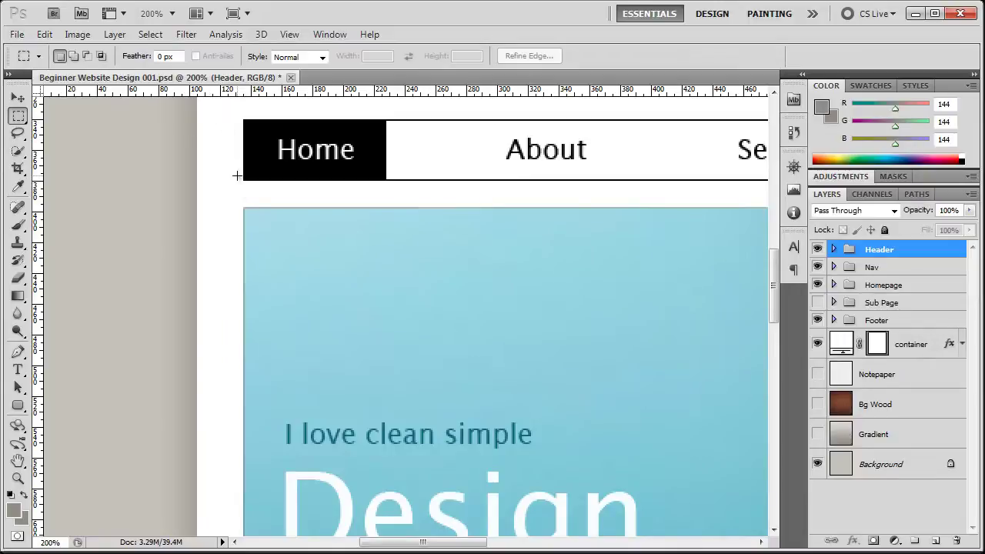
# - Show the Info panel via Window > Info and confirm ruler units are Pixels
pyautogui.click(322, 36)
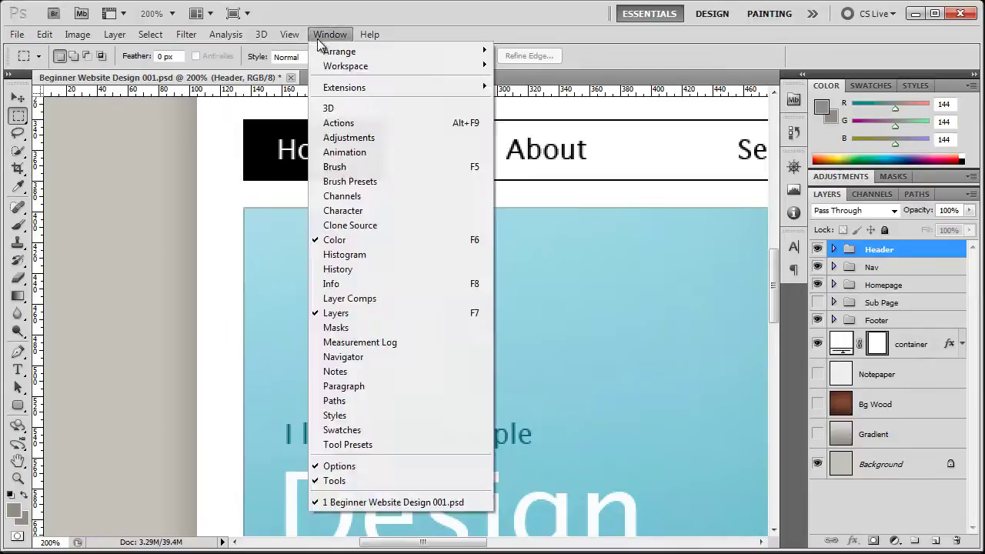
pyautogui.click(340, 283)
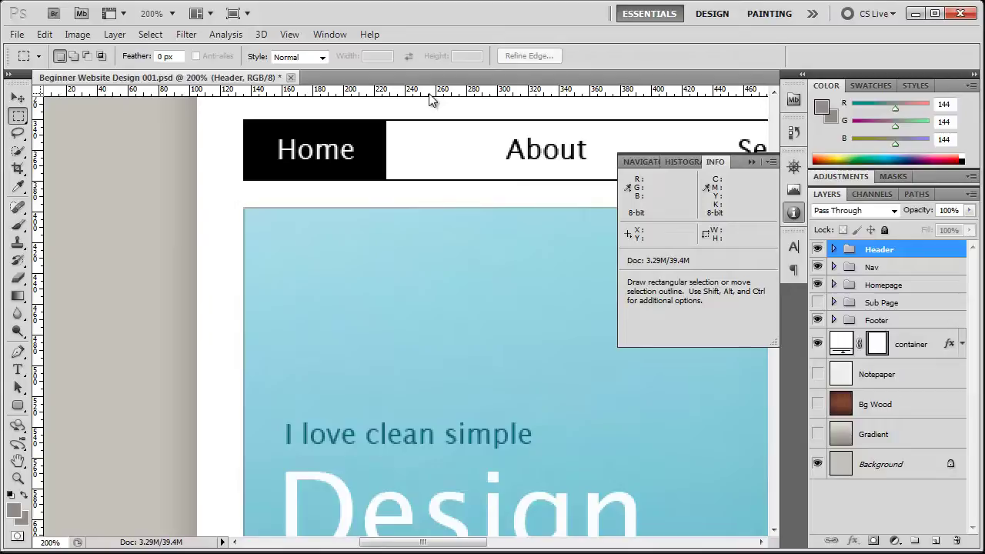
pyautogui.press('ctrl')
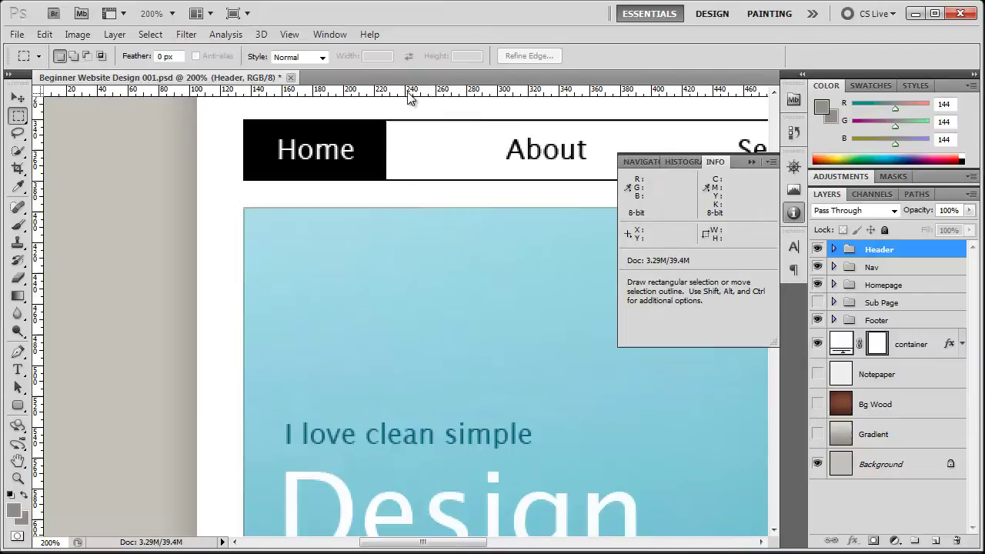
pyautogui.rightClick(410, 96)
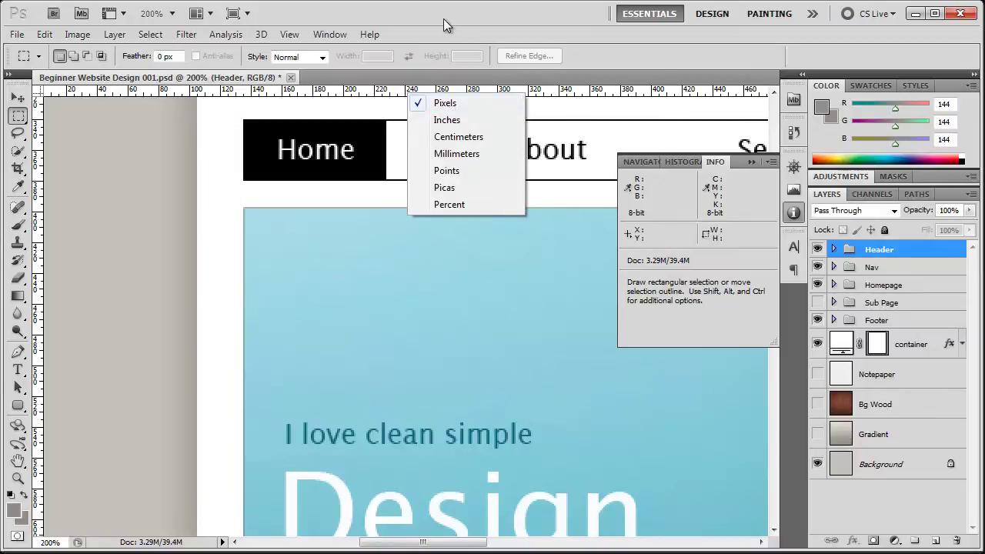
pyautogui.click(443, 26)
pyautogui.click(20, 115)
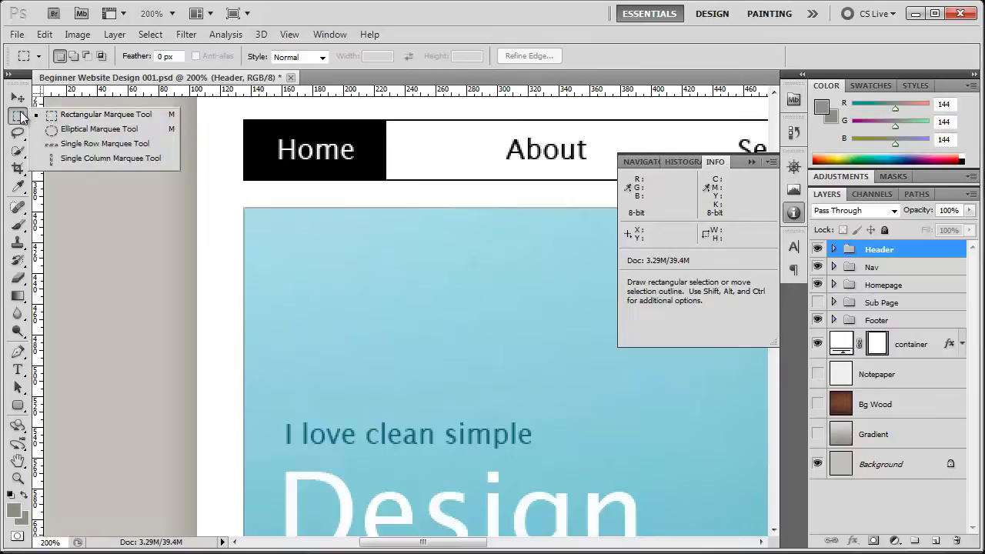
pyautogui.click(57, 115)
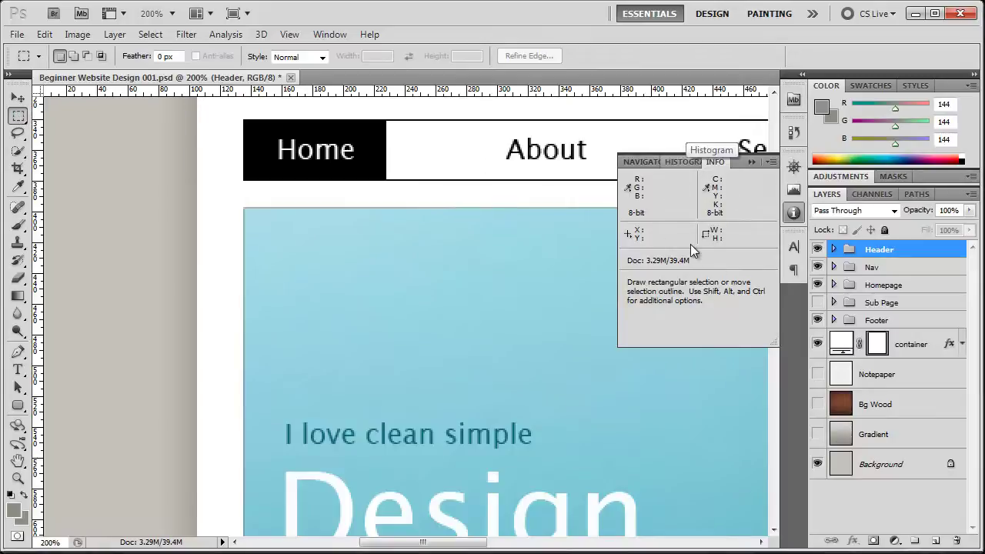
# - Marquee the blank gap left of the banner, reading 30 × 22 px in Info
pyautogui.click(329, 34)
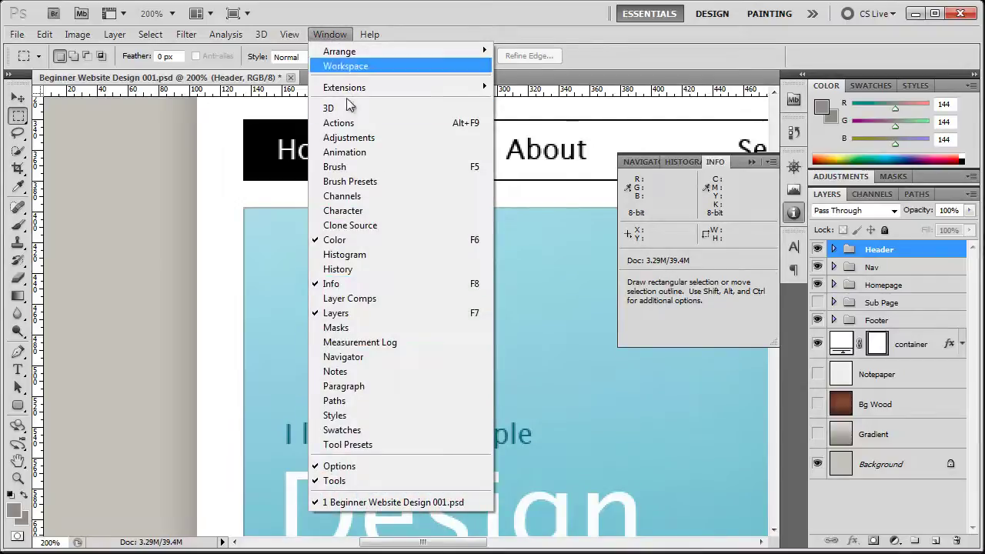
pyautogui.press('Escape')
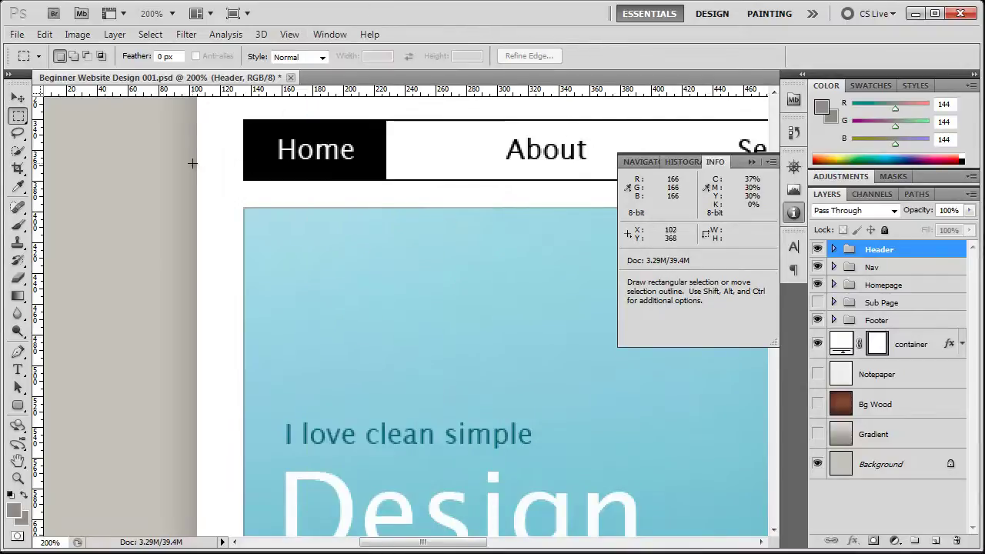
pyautogui.moveTo(197, 151); pyautogui.dragTo(243, 185)
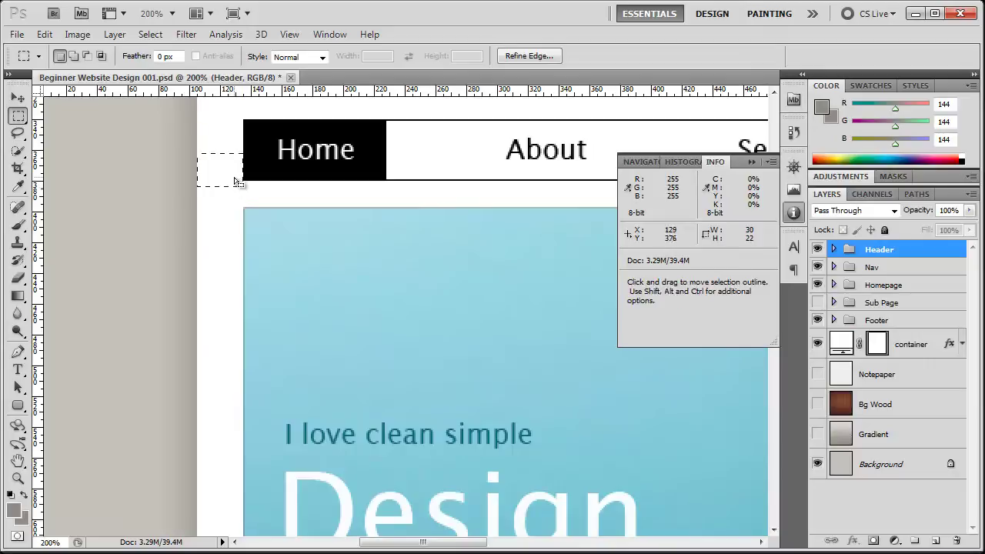
pyautogui.moveTo(231, 168); pyautogui.dragTo(229, 303)
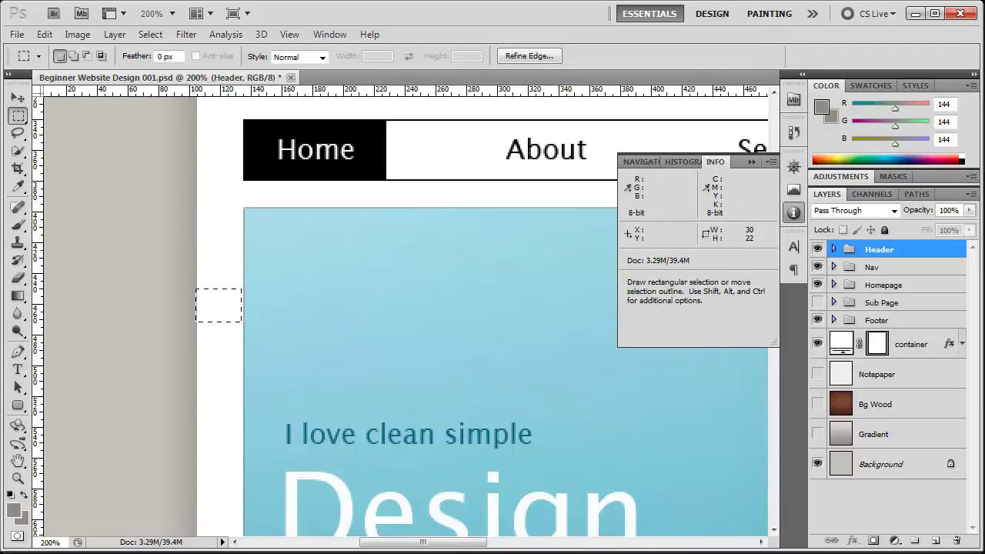
# - Highlight padding:30px and the box-shadow: 0px 0px 30px #555555 line in stylesheet.css
pyautogui.hotkey('alt', 'Tab')
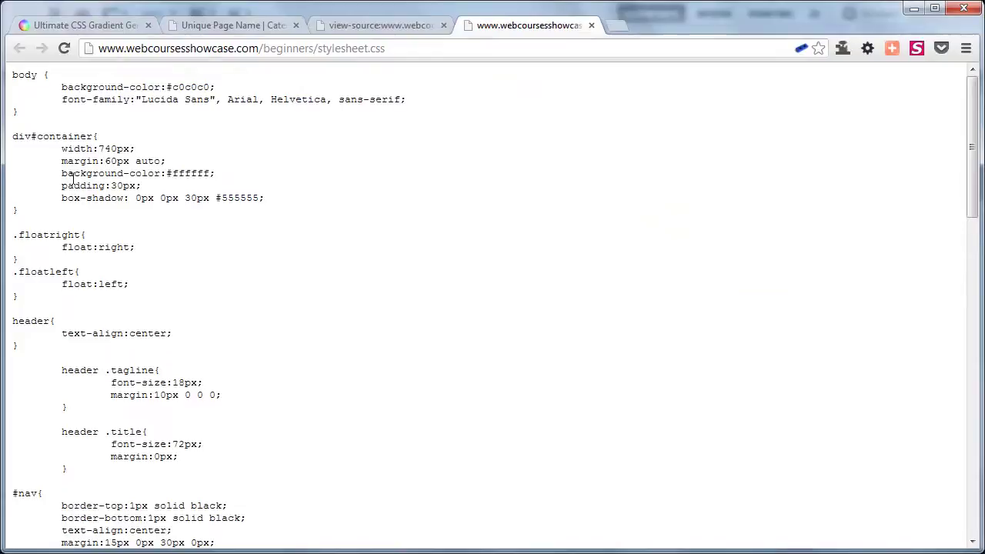
pyautogui.moveTo(61, 186); pyautogui.dragTo(159, 191)
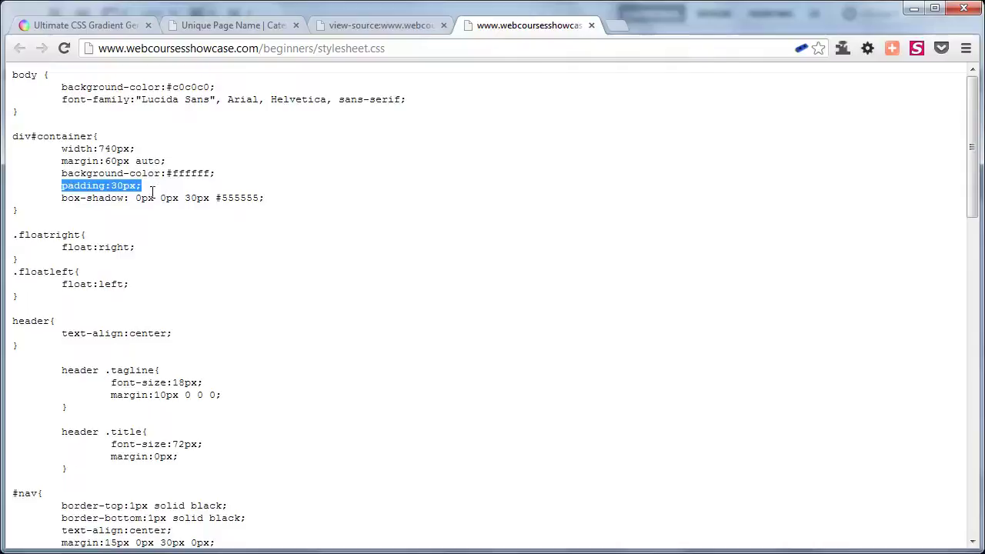
pyautogui.tripleClick(145, 199)
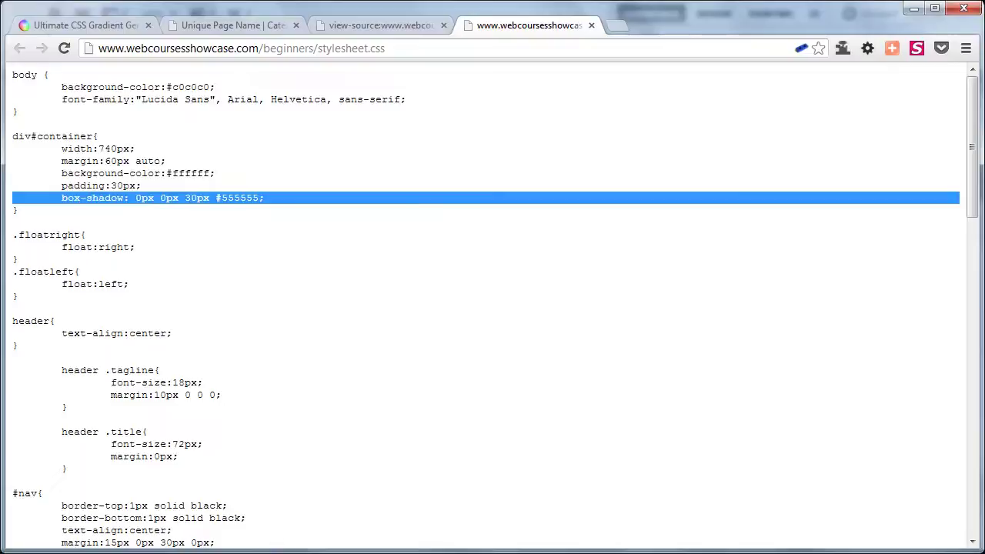
pyautogui.hotkey('alt', 'Tab')
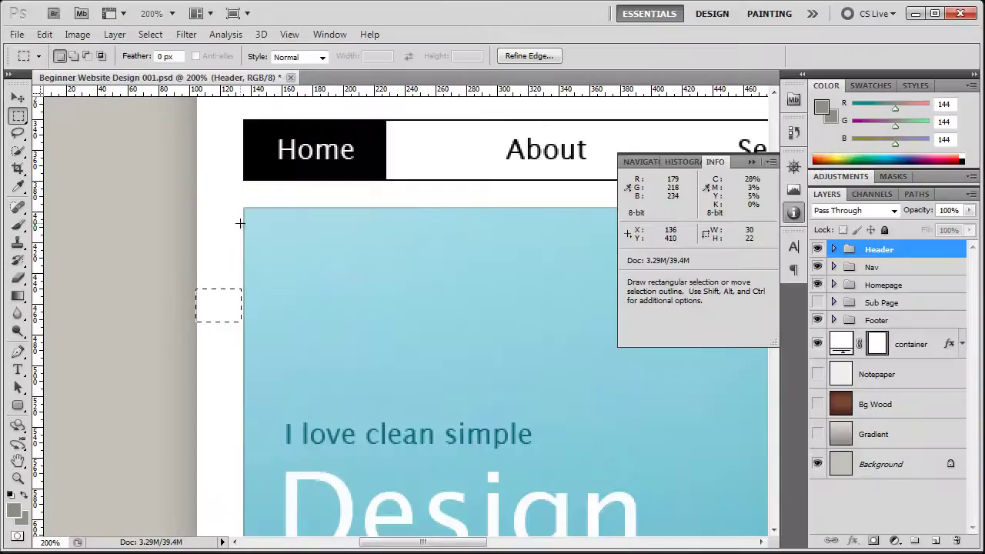
# - Open the container layer's Drop Shadow style, read 32% opacity and 30 px size, and close it
pyautogui.press('a')
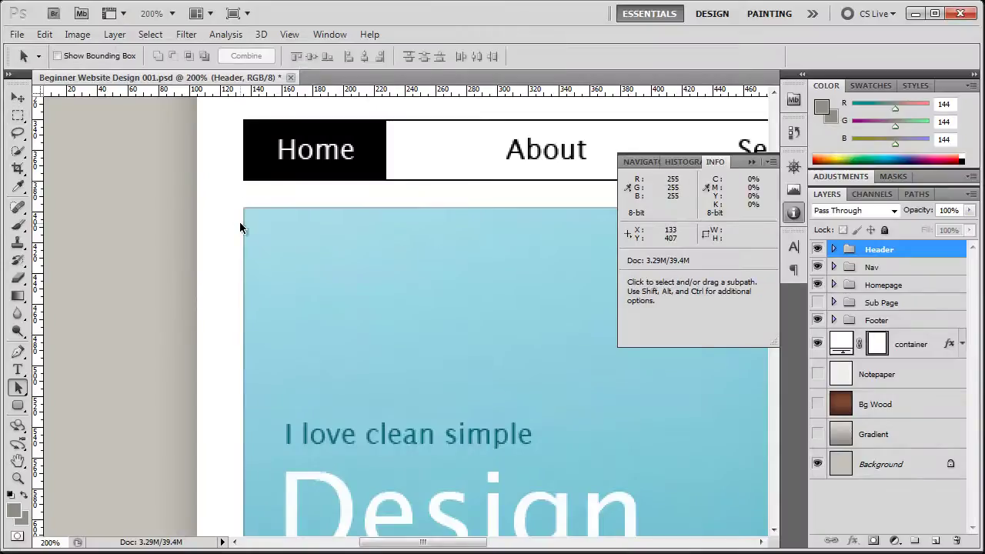
pyautogui.click(18, 388)
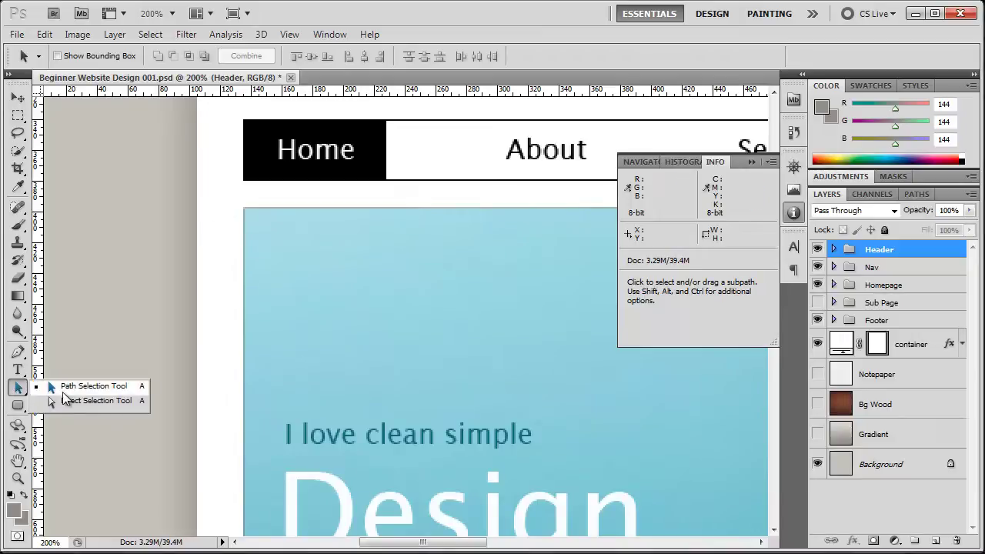
pyautogui.click(62, 387)
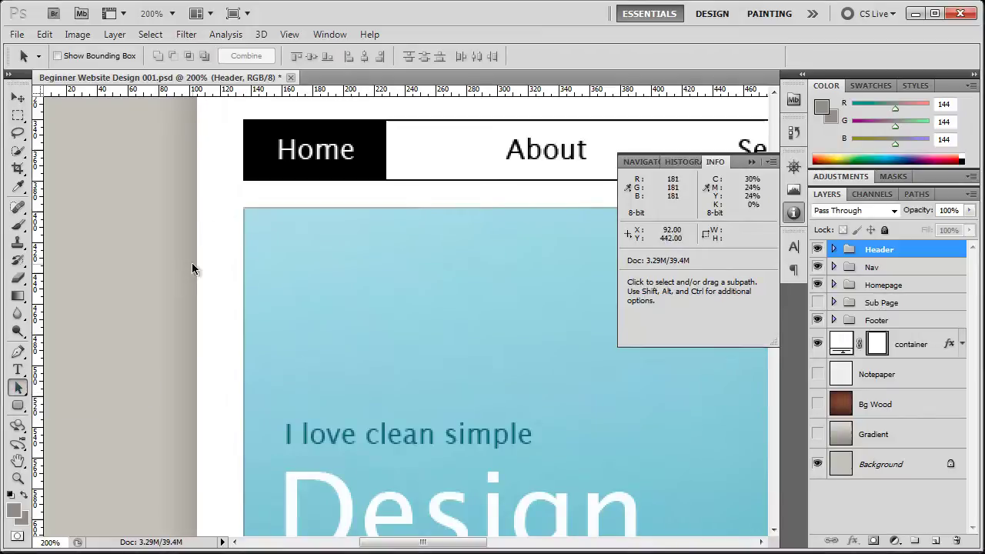
pyautogui.click(216, 262)
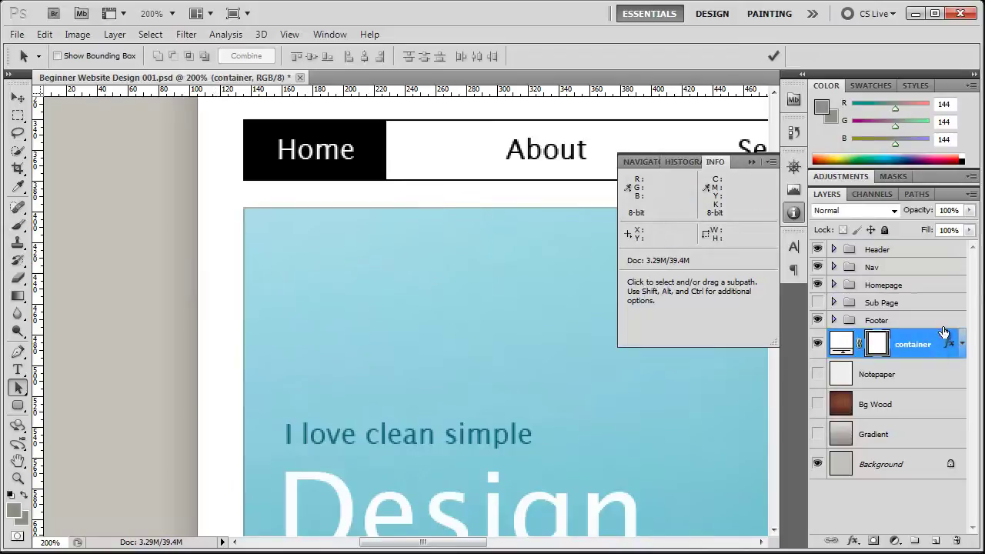
pyautogui.click(961, 345)
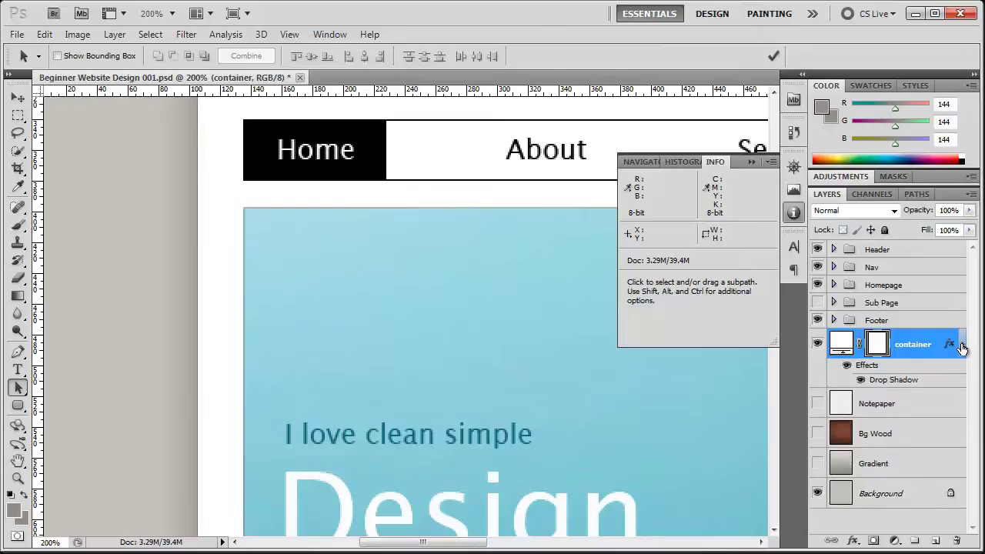
pyautogui.doubleClick(909, 380)
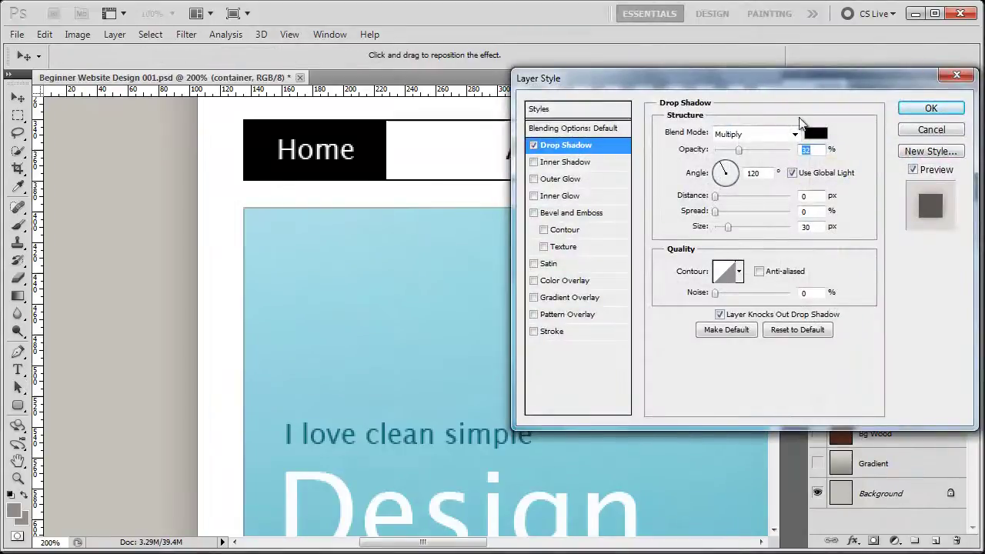
pyautogui.click(814, 227)
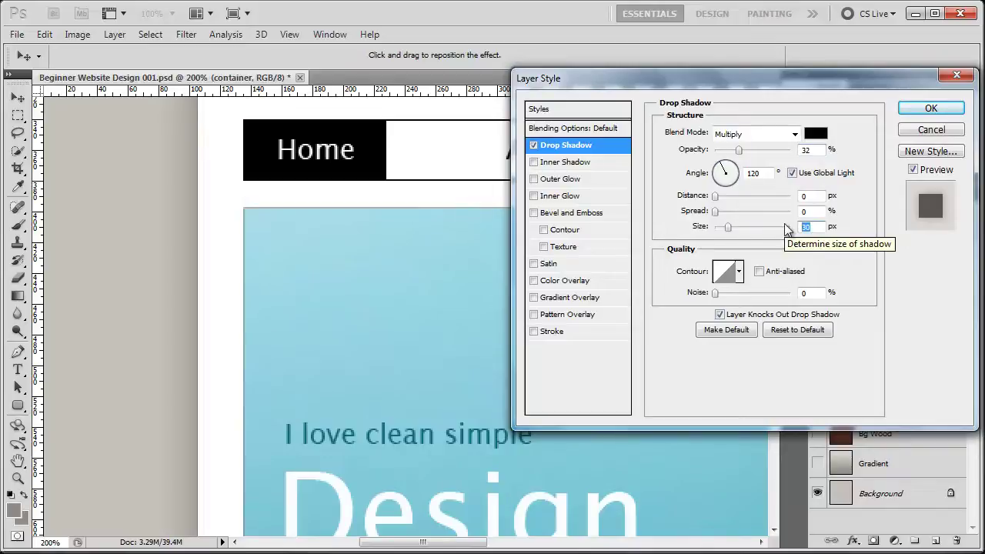
pyautogui.click(927, 108)
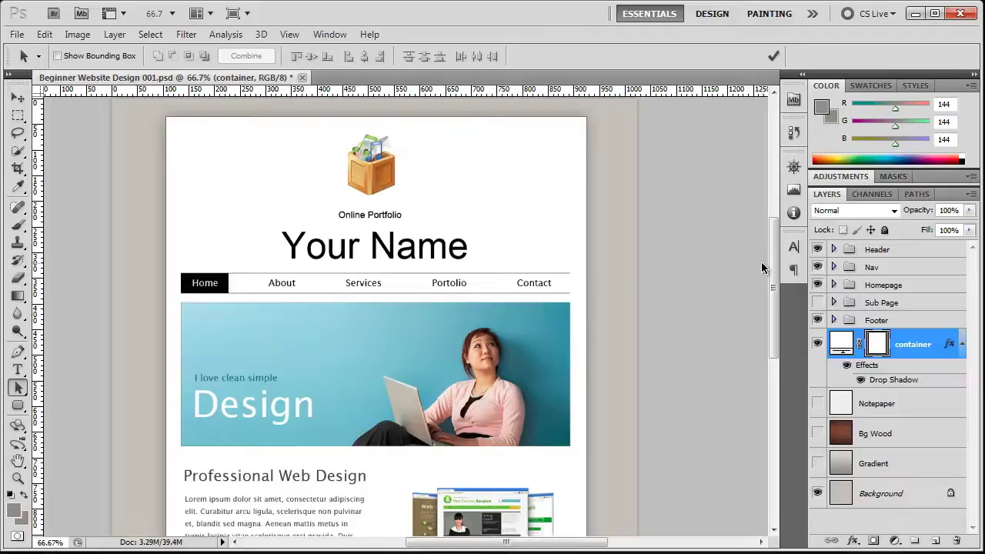
# - Select the Logo layer in the Header group and set its opacity to 80%
pyautogui.click(834, 249)
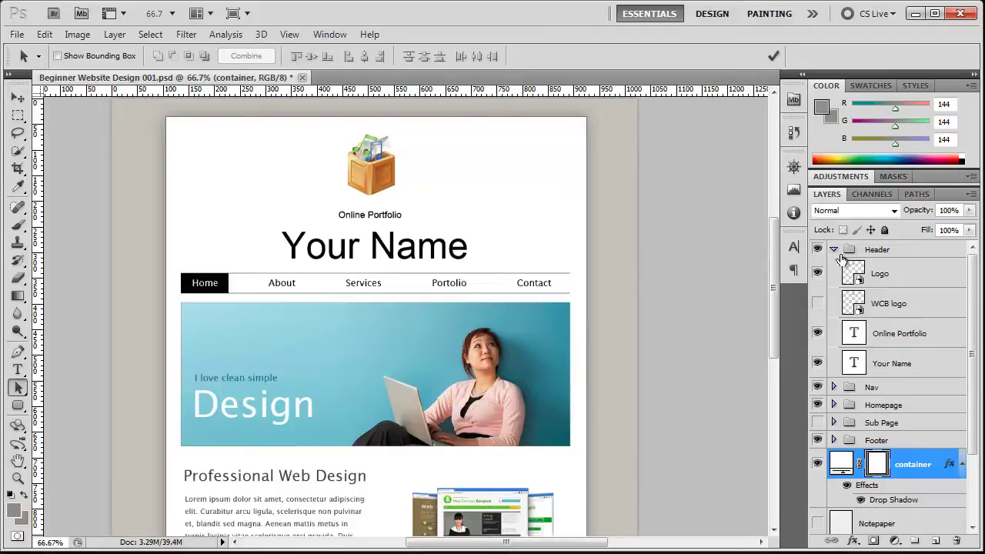
pyautogui.click(899, 279)
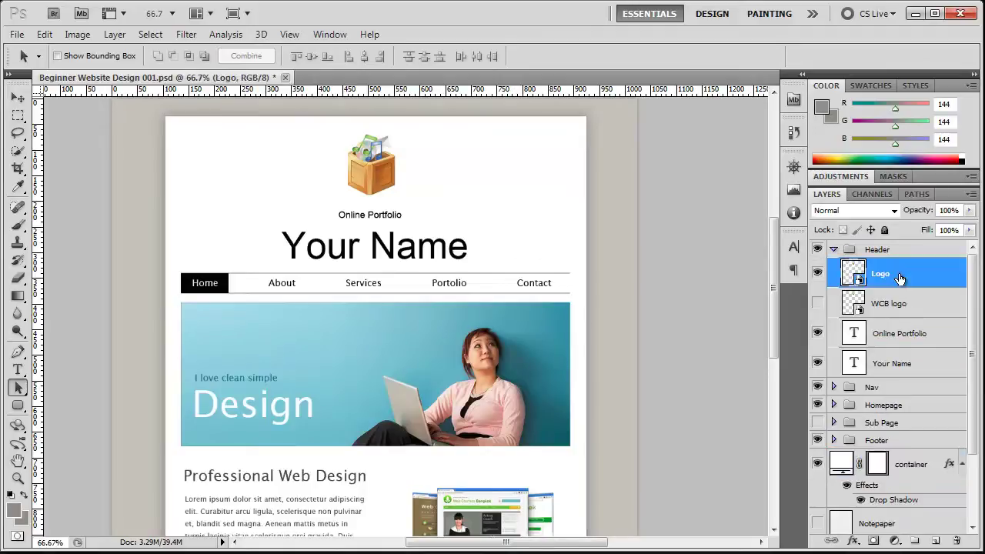
pyautogui.press('8')
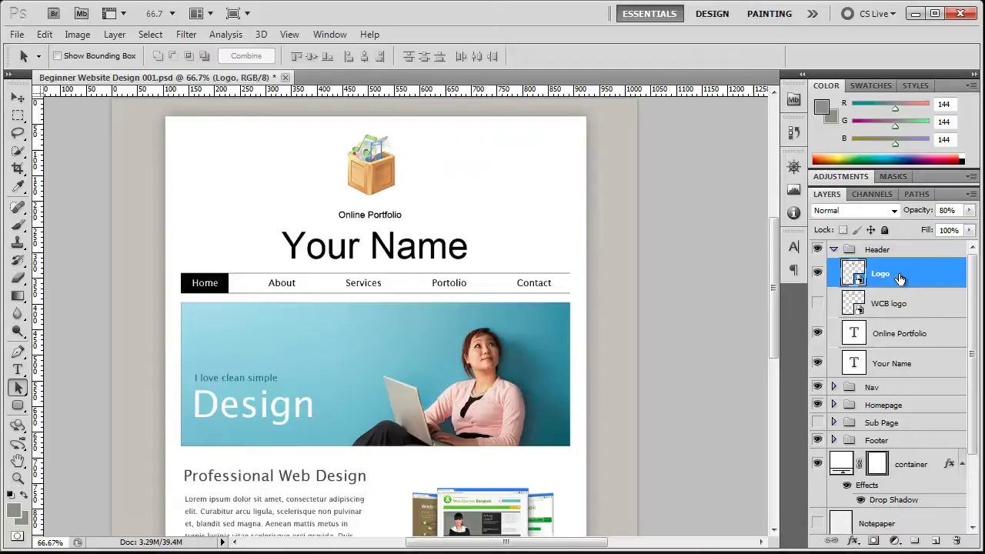
pyautogui.click(970, 210)
pyautogui.moveTo(970, 214); pyautogui.dragTo(956, 232)
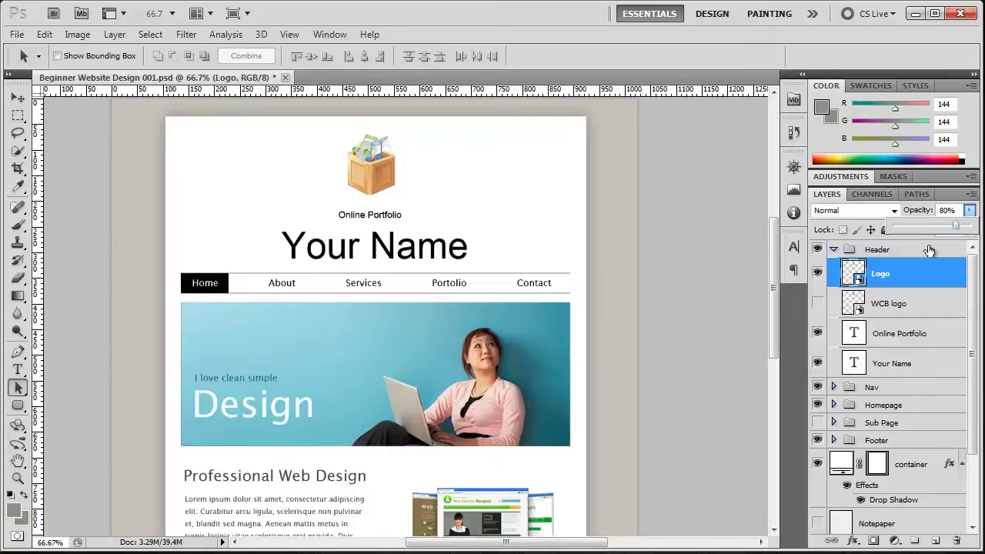
# - Make the Gradient and Bg Wood layers visible and move Gradient above Bg Wood
pyautogui.click(840, 250)
pyautogui.click(833, 249)
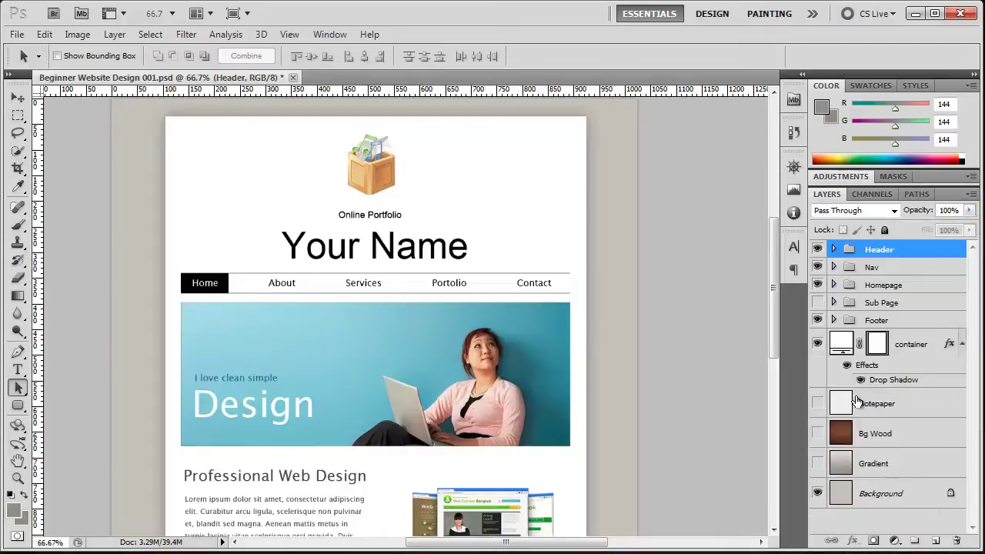
pyautogui.click(873, 444)
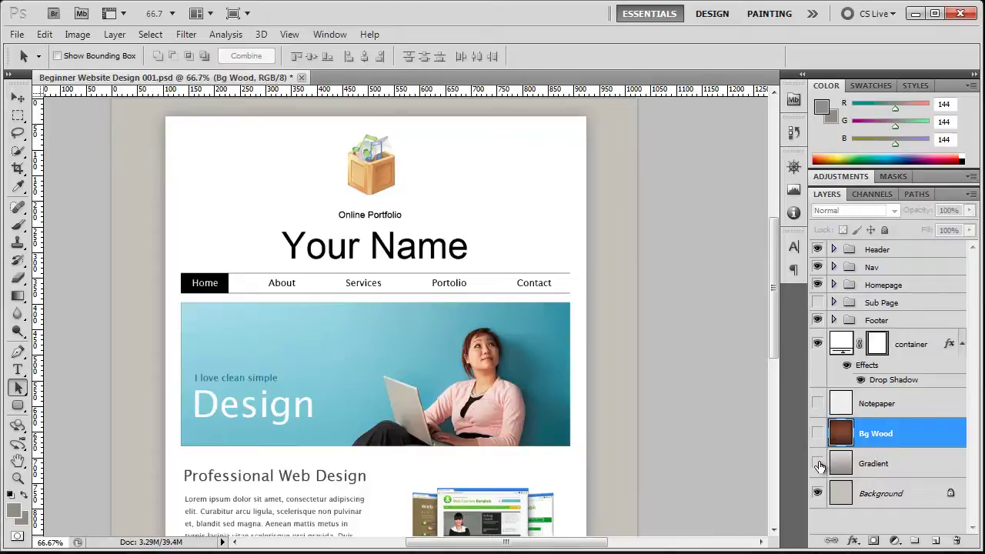
pyautogui.click(818, 465)
pyautogui.click(817, 433)
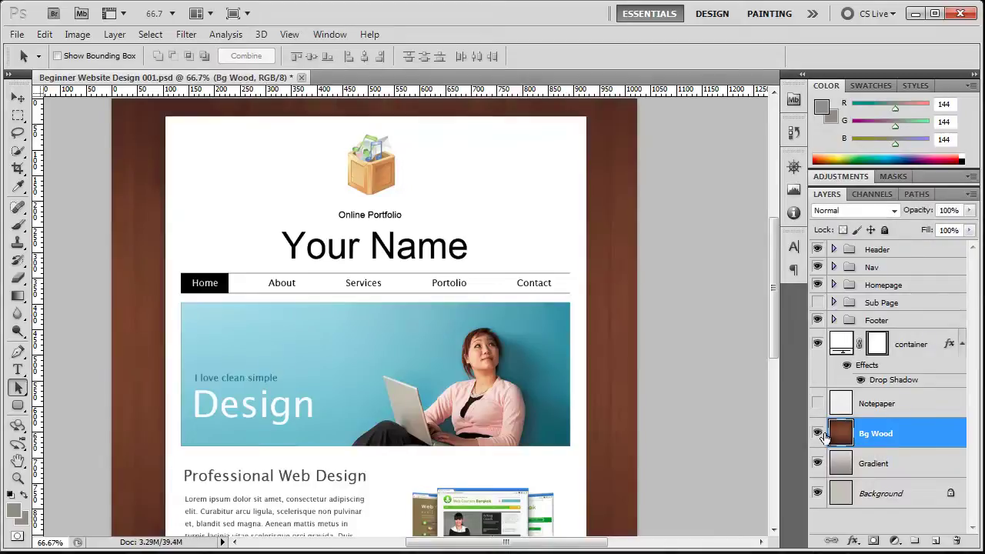
pyautogui.click(879, 471)
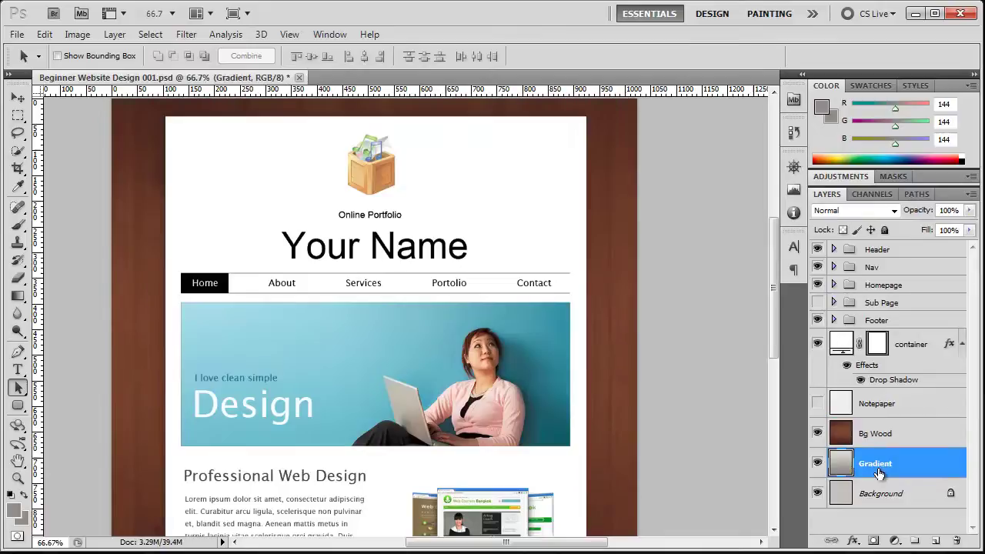
pyautogui.moveTo(879, 472); pyautogui.dragTo(881, 433)
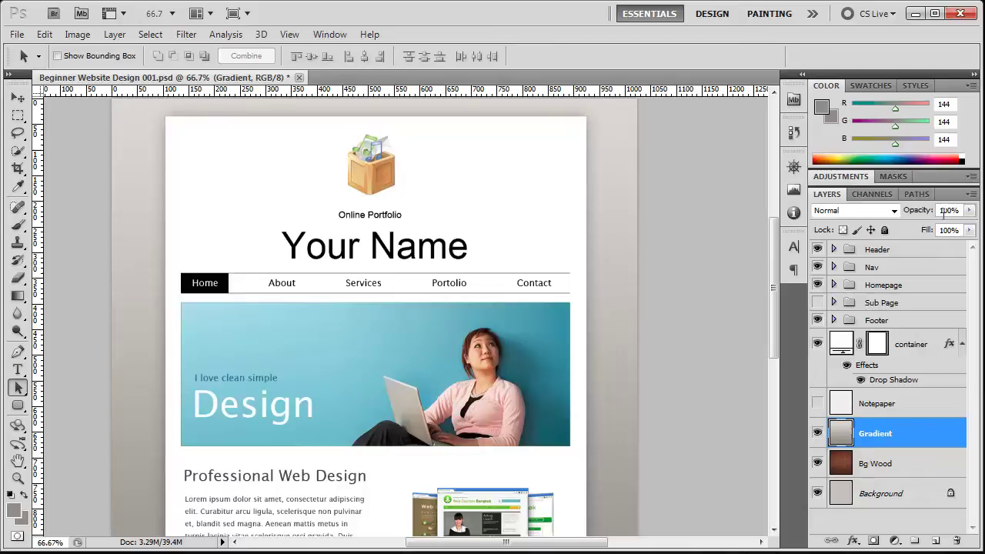
# - Lower the Gradient layer's opacity to 20% so the wood shows through
pyautogui.click(968, 218)
pyautogui.click(900, 227)
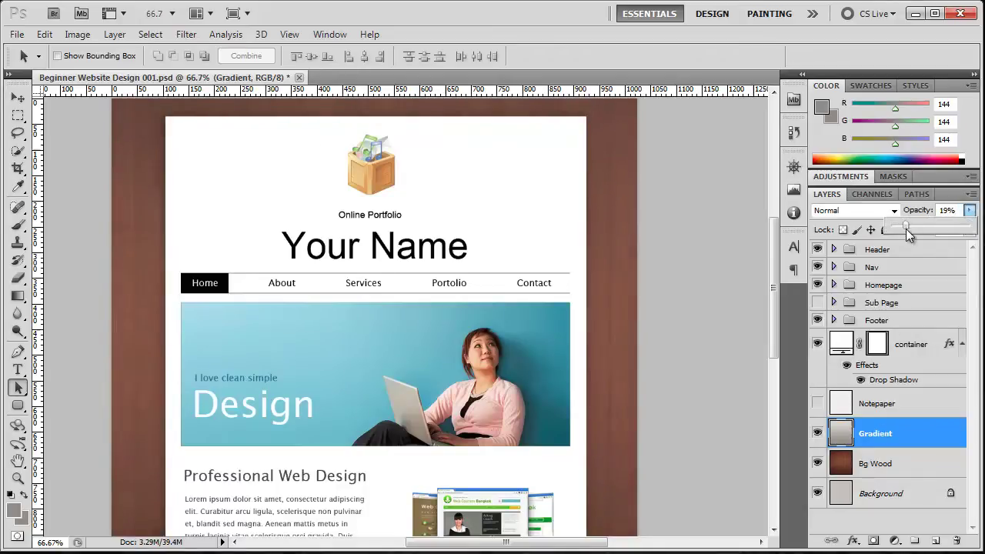
pyautogui.moveTo(905, 229); pyautogui.dragTo(906, 228)
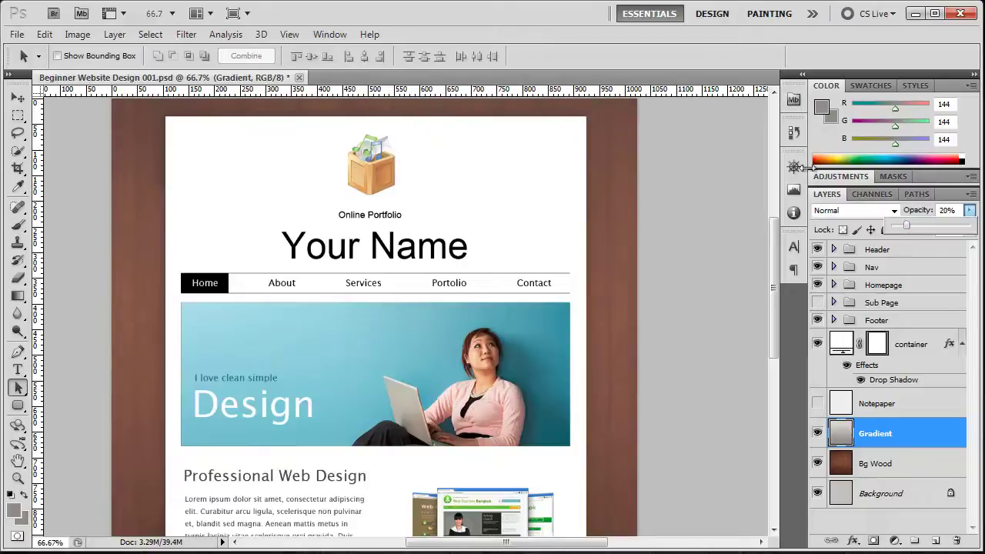
pyautogui.scroll(3, 774, 237)
pyautogui.moveTo(774, 246)
pyautogui.mouseDown()
pyautogui.moveTo(786, 315)
pyautogui.moveTo(776, 247)
pyautogui.mouseUp()
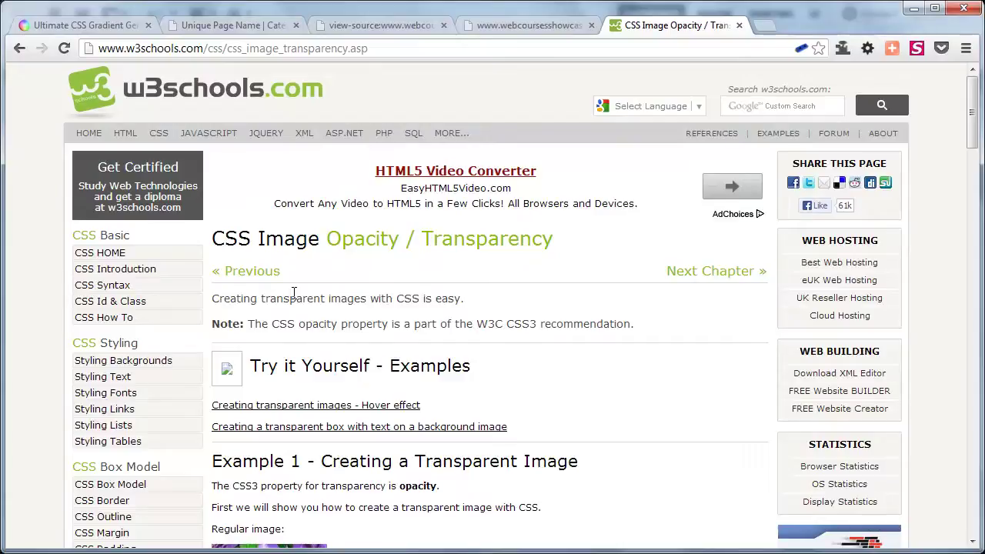
# - Scroll the w3schools opacity page to the example CSS and highlight the opacity:0.4 line
pyautogui.scroll(-4, 293, 293)
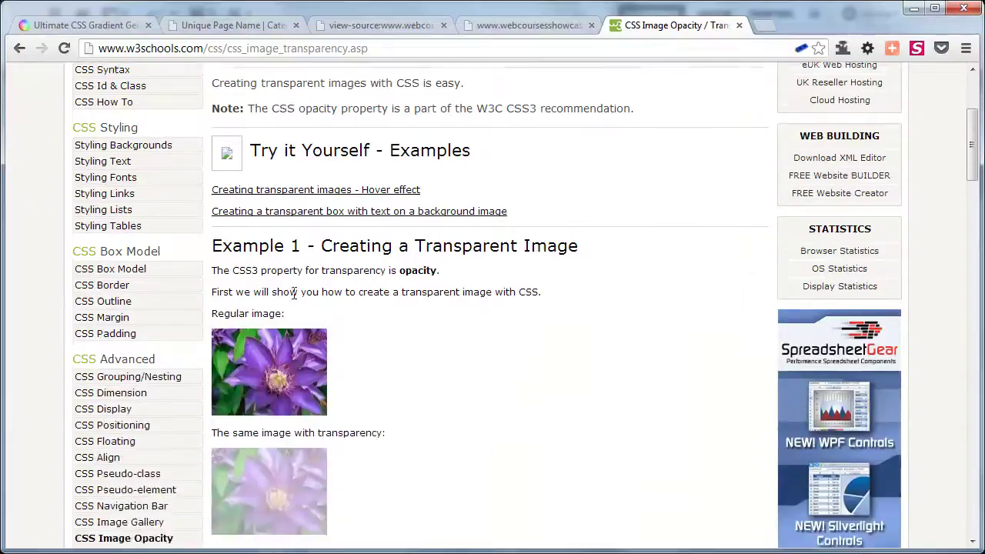
pyautogui.scroll(-2, 293, 293)
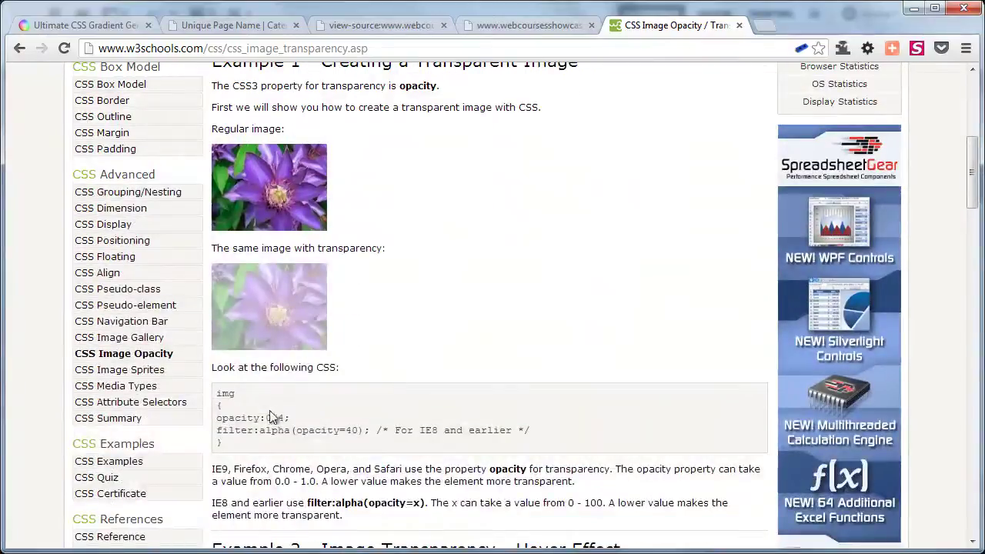
pyautogui.tripleClick(264, 420)
pyautogui.click(282, 394)
pyautogui.tripleClick(266, 422)
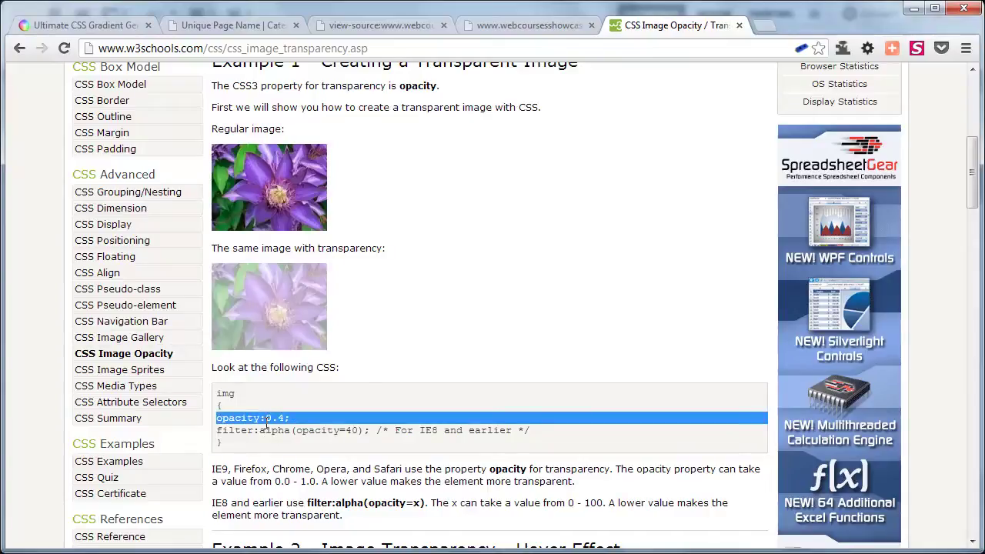
pyautogui.click(280, 413)
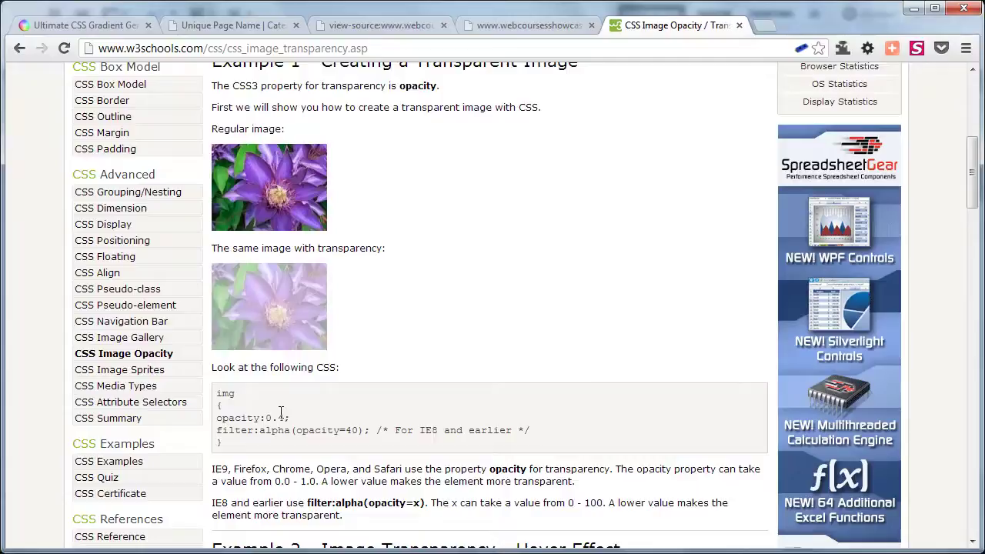
# - Back in Photoshop, select the Header group's Logo layer to check its 80% opacity
pyautogui.hotkey('alt', 'Tab')
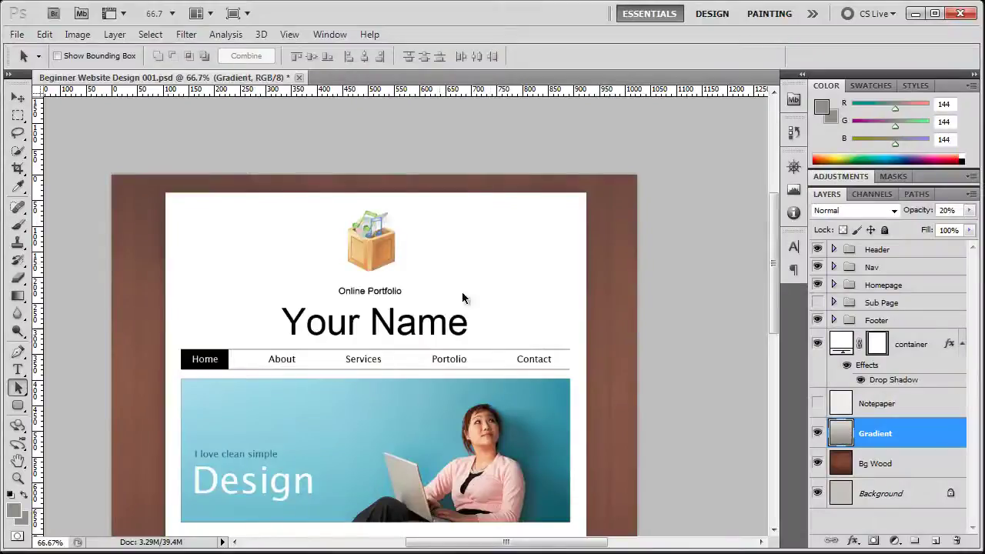
pyautogui.click(833, 249)
pyautogui.click(884, 274)
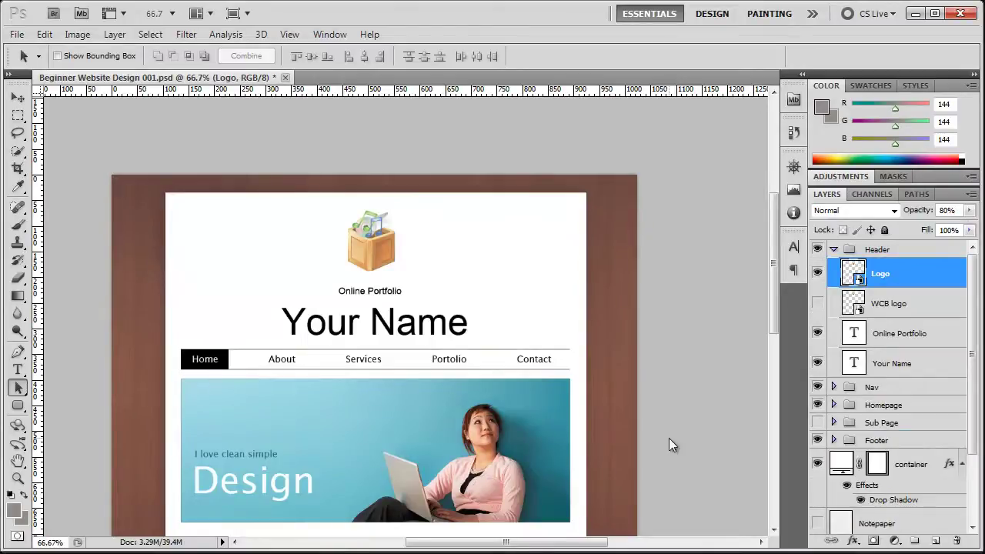
pyautogui.hotkey('alt', 'Tab')
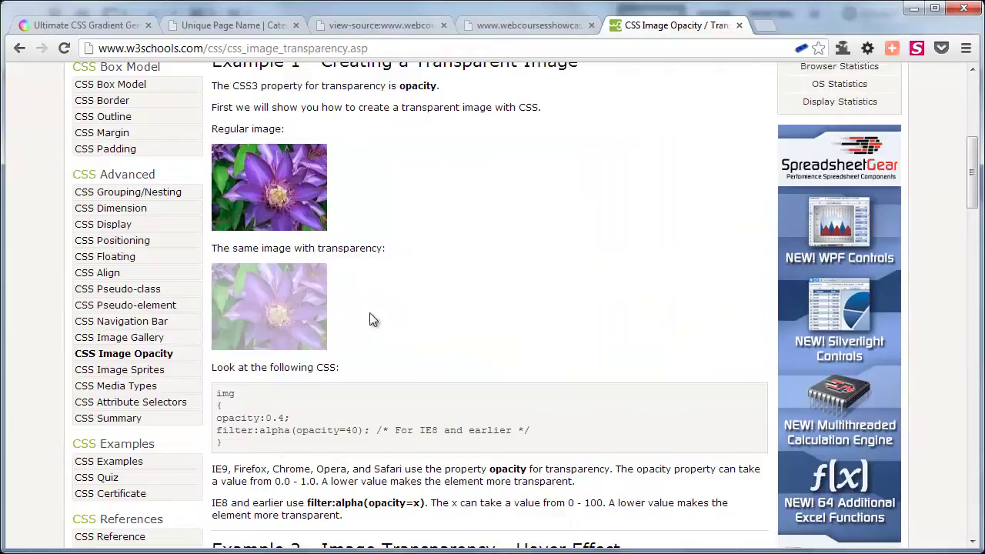